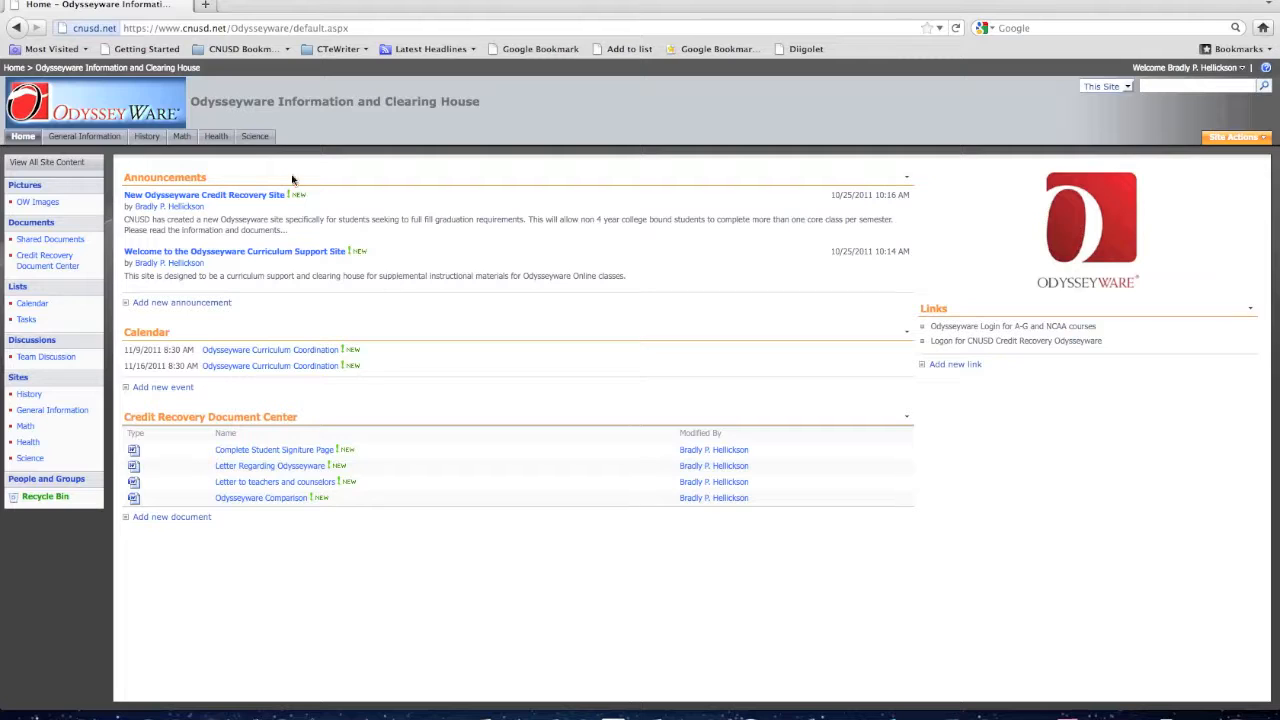
Step: Open the Biology site under Science and start creating a new document library there
click(256, 137)
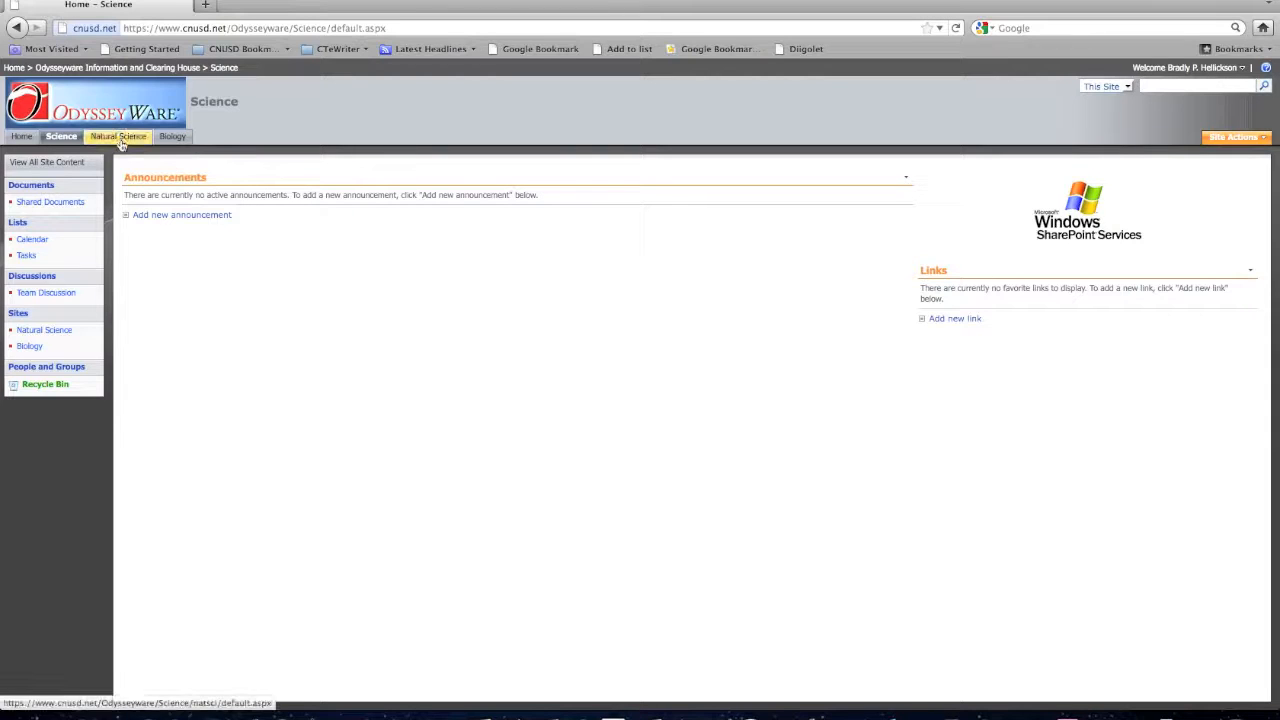
click(175, 138)
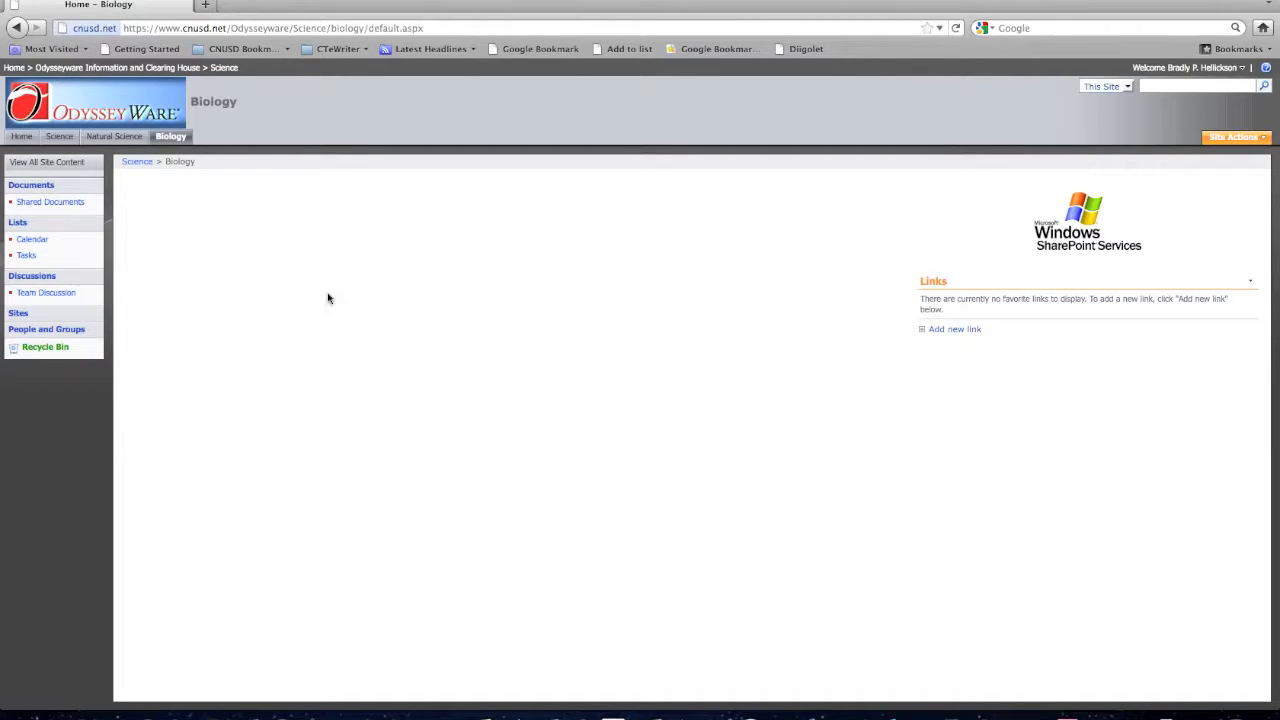
click(1264, 141)
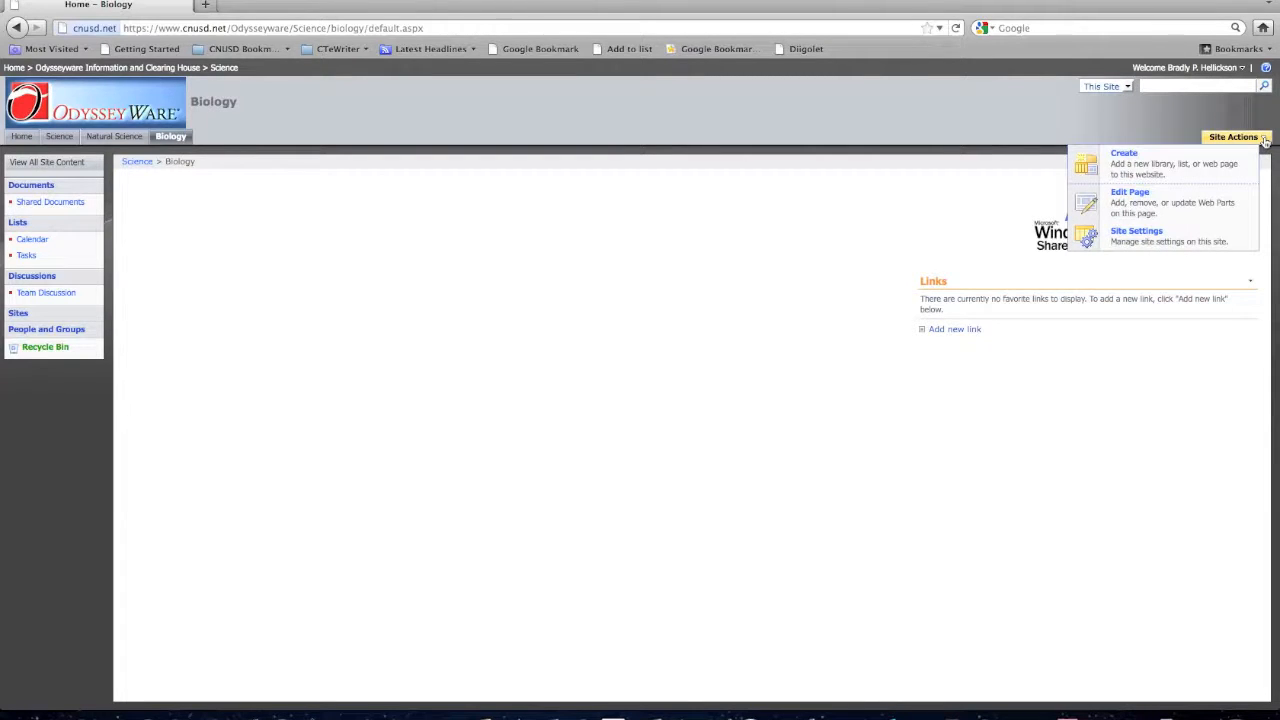
click(1126, 157)
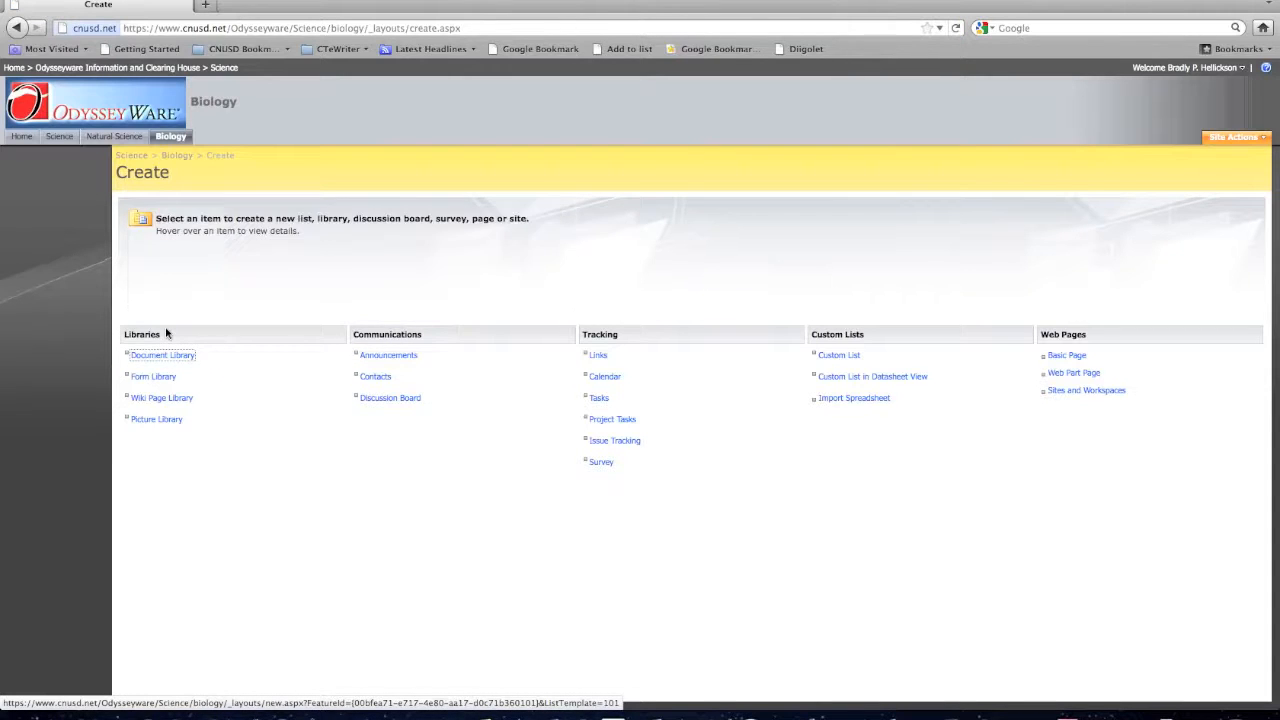
mouse_move(156, 420)
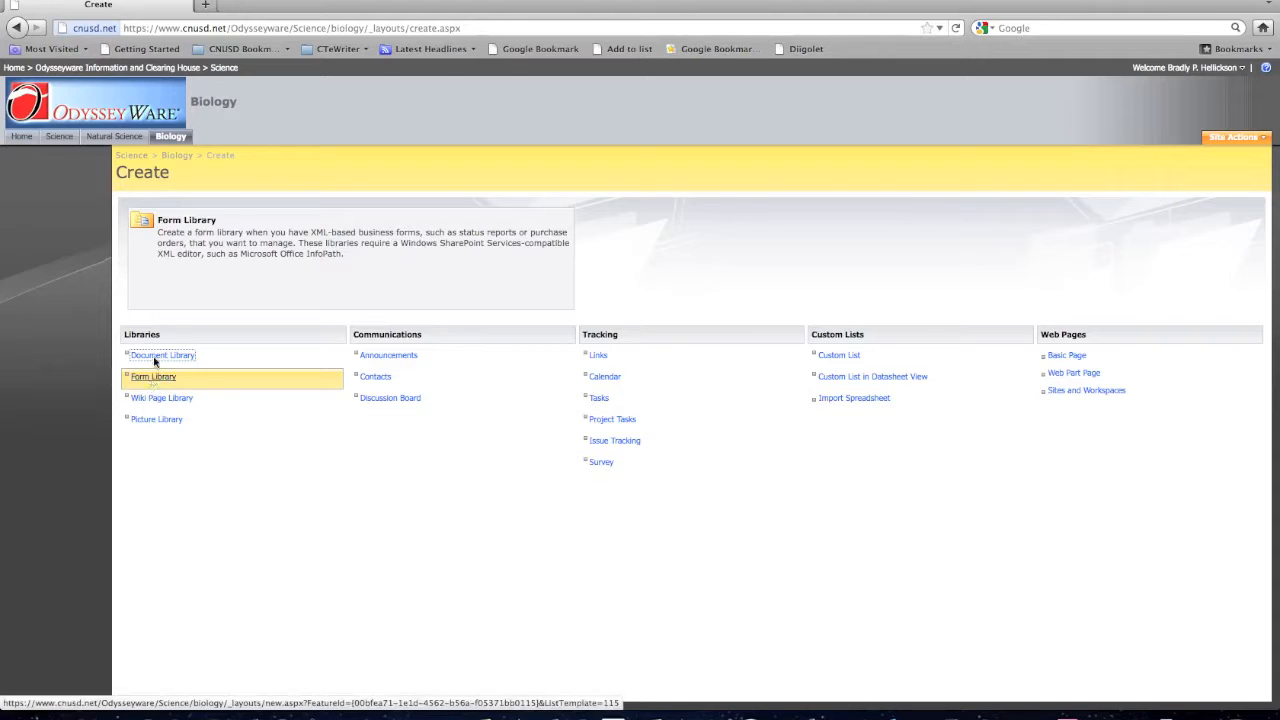
mouse_move(158, 360)
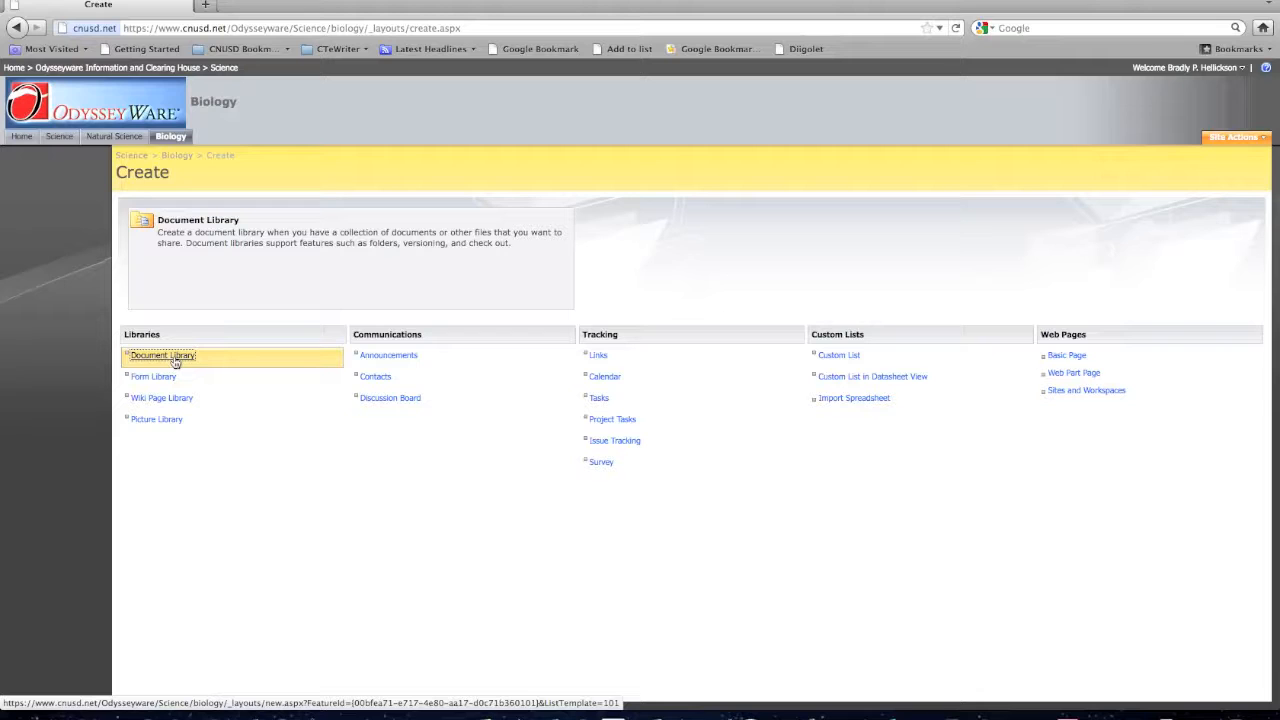
click(174, 358)
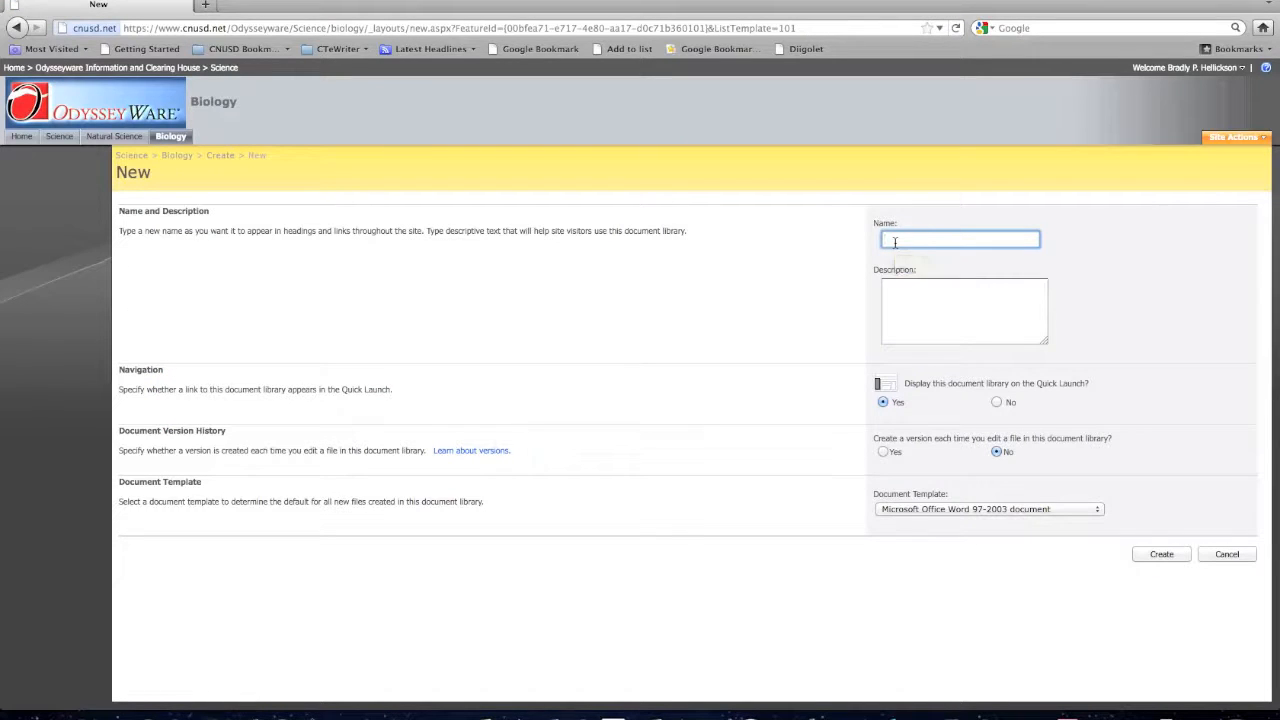
Step: Create the document library as Bio 1A Unit 1, with its Quick Launch display set to No
text(Bio 1A U)
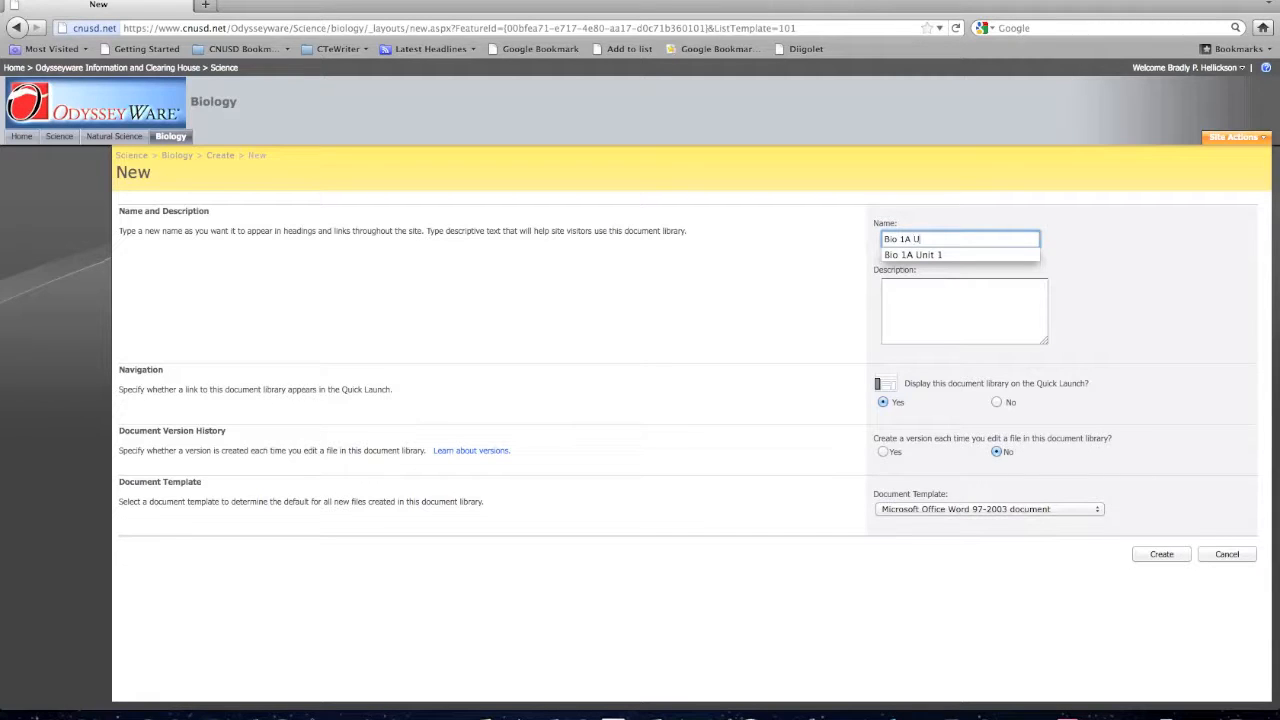
text(nit 1)
key(Down)
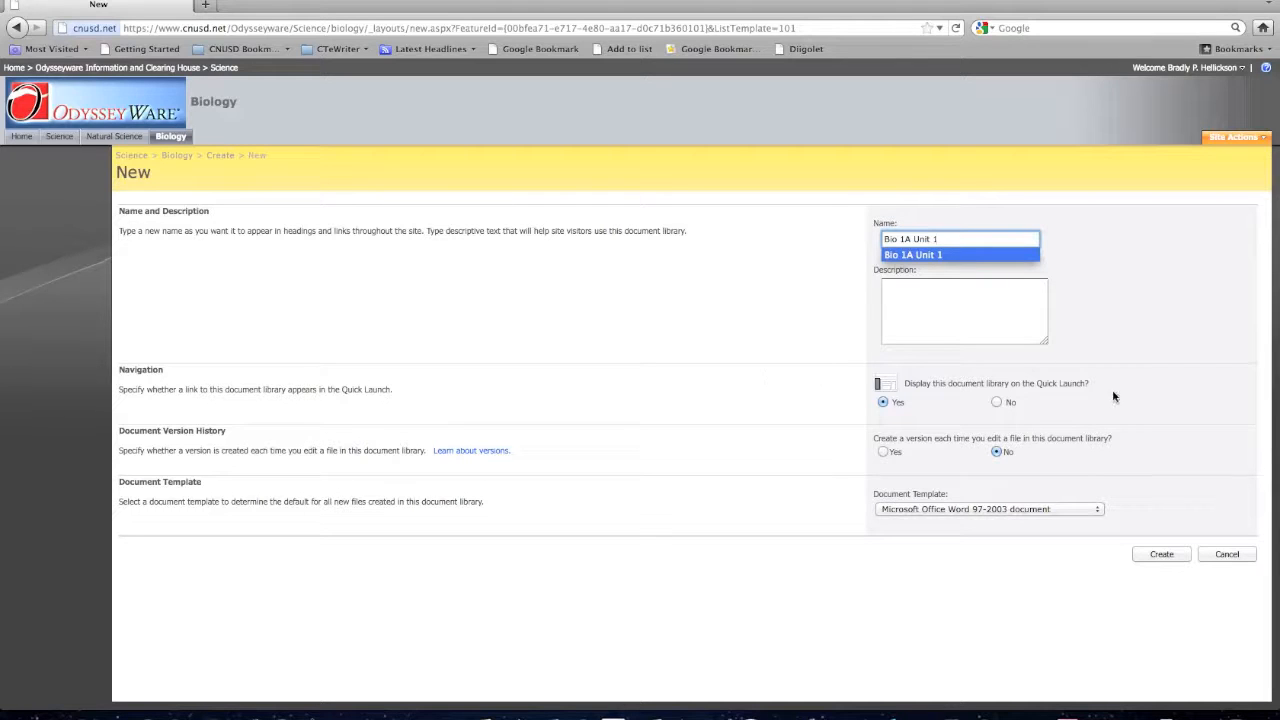
click(997, 403)
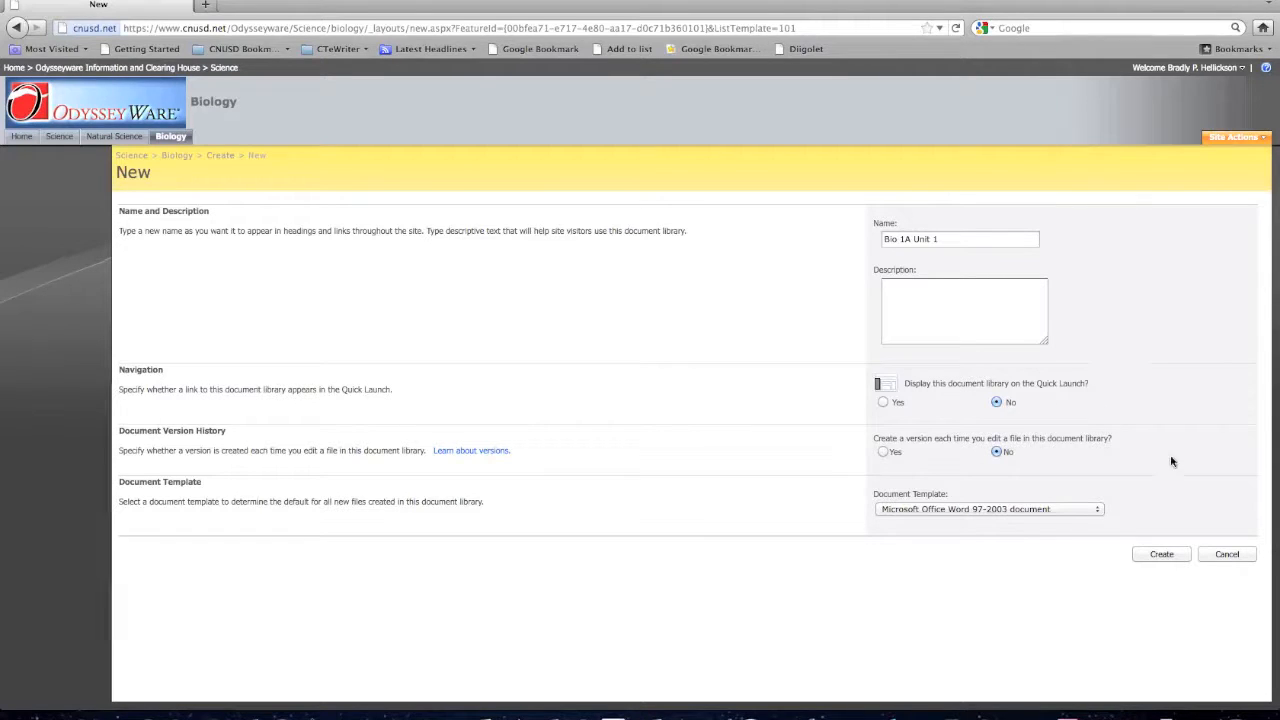
click(1172, 560)
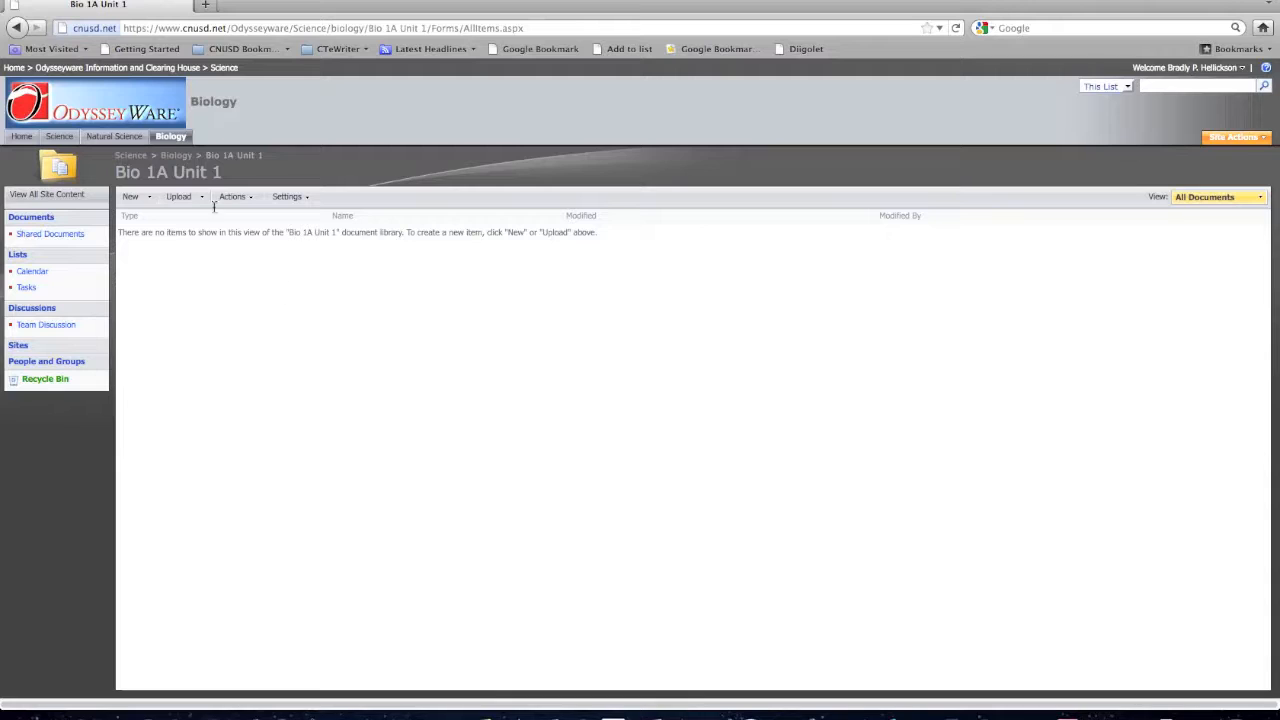
Step: Add the Bio 1A Unit 1 library as a web part in the Left zone of the Biology home page and exit edit mode
click(180, 140)
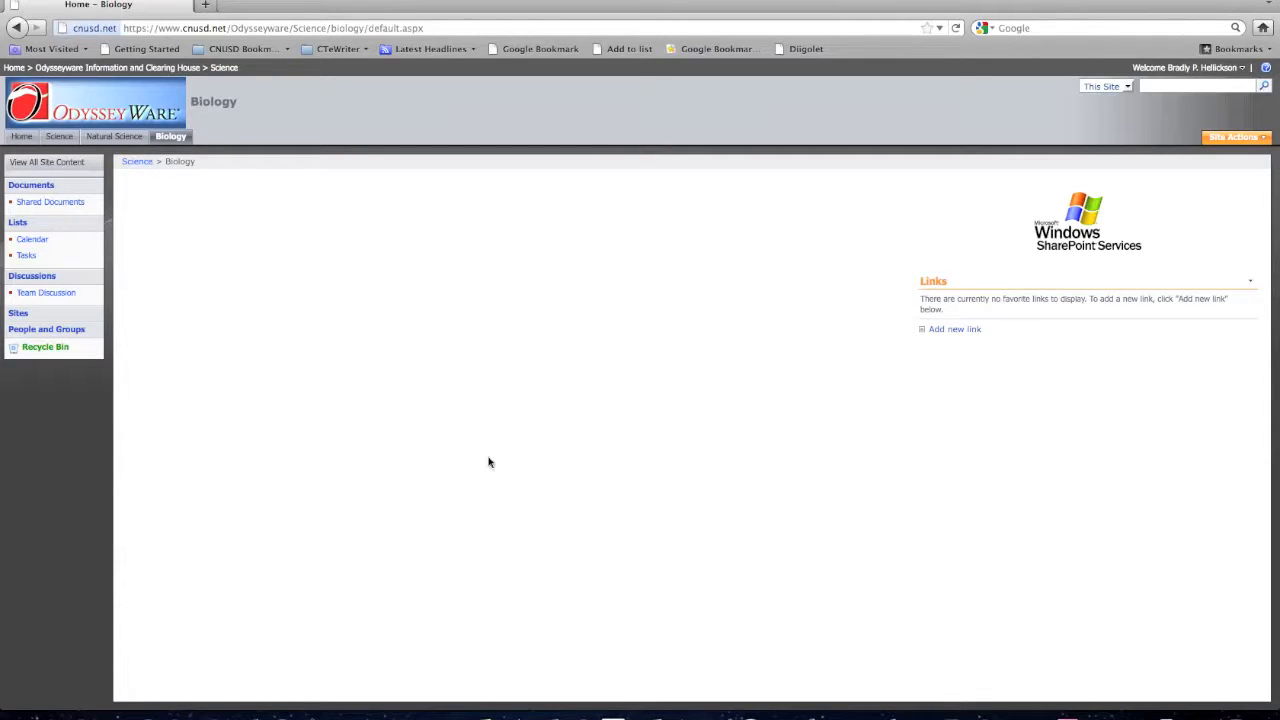
click(1262, 140)
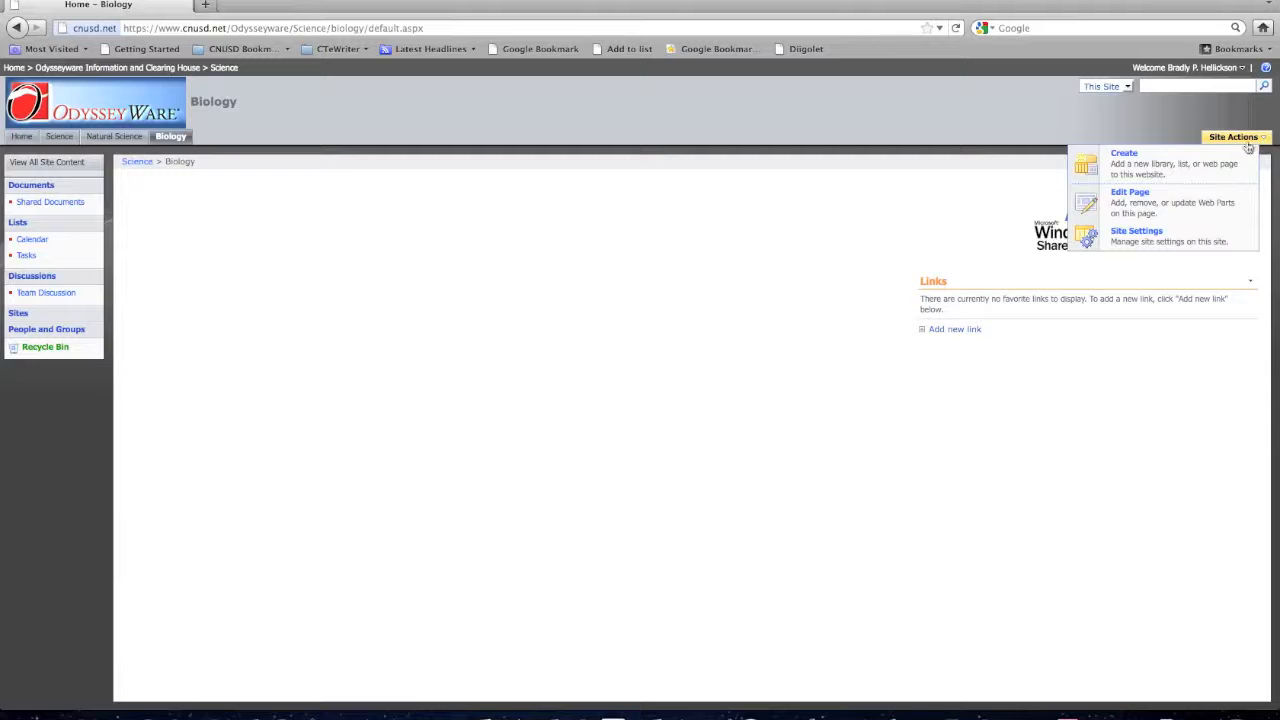
click(1133, 200)
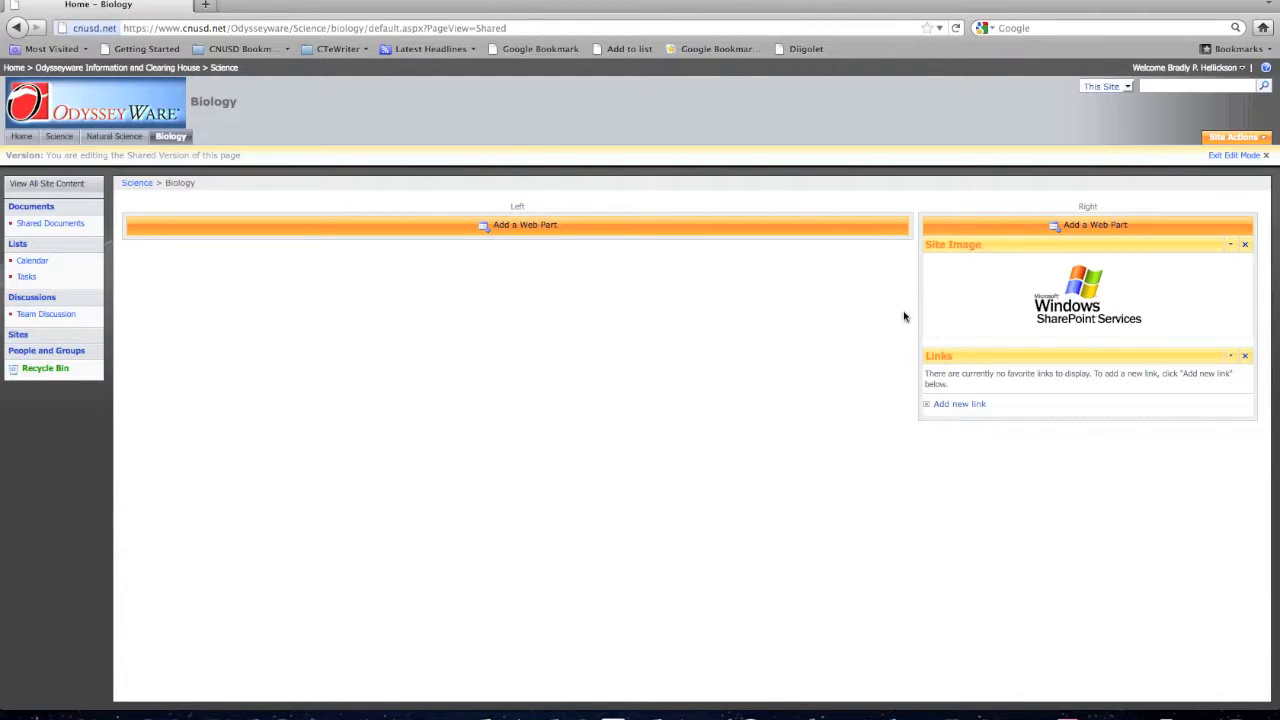
click(528, 226)
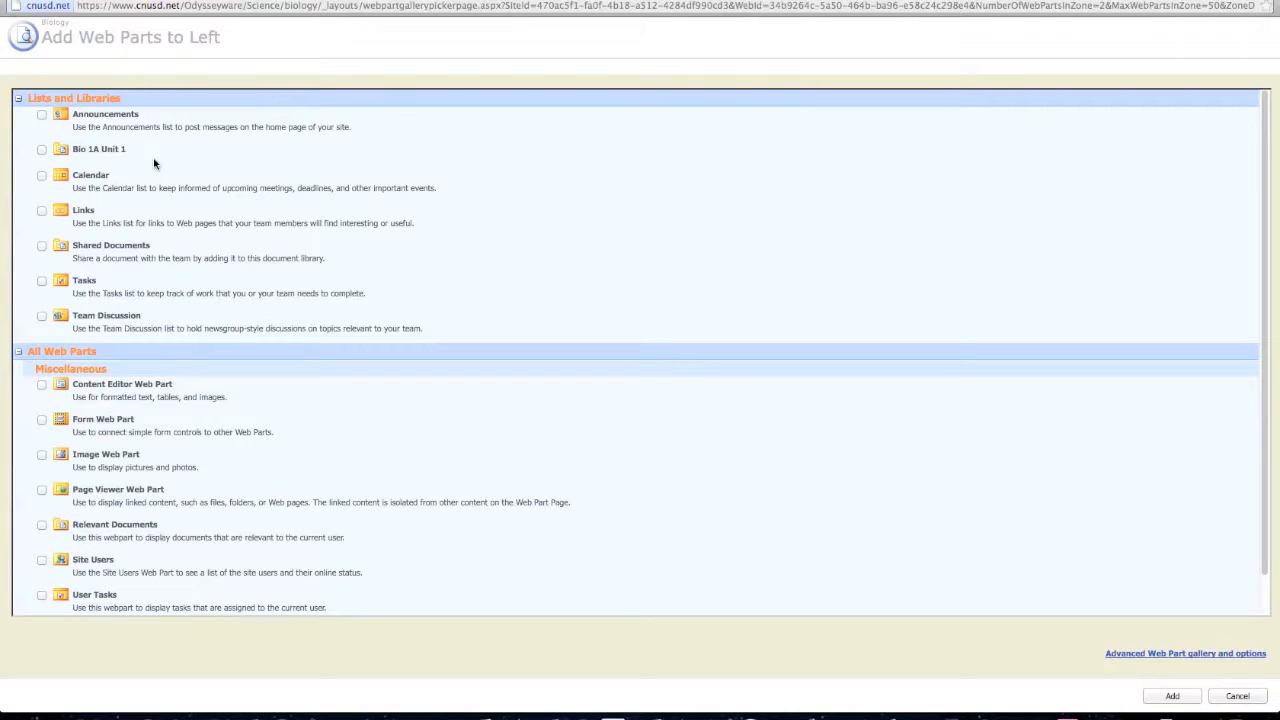
click(41, 151)
click(1172, 696)
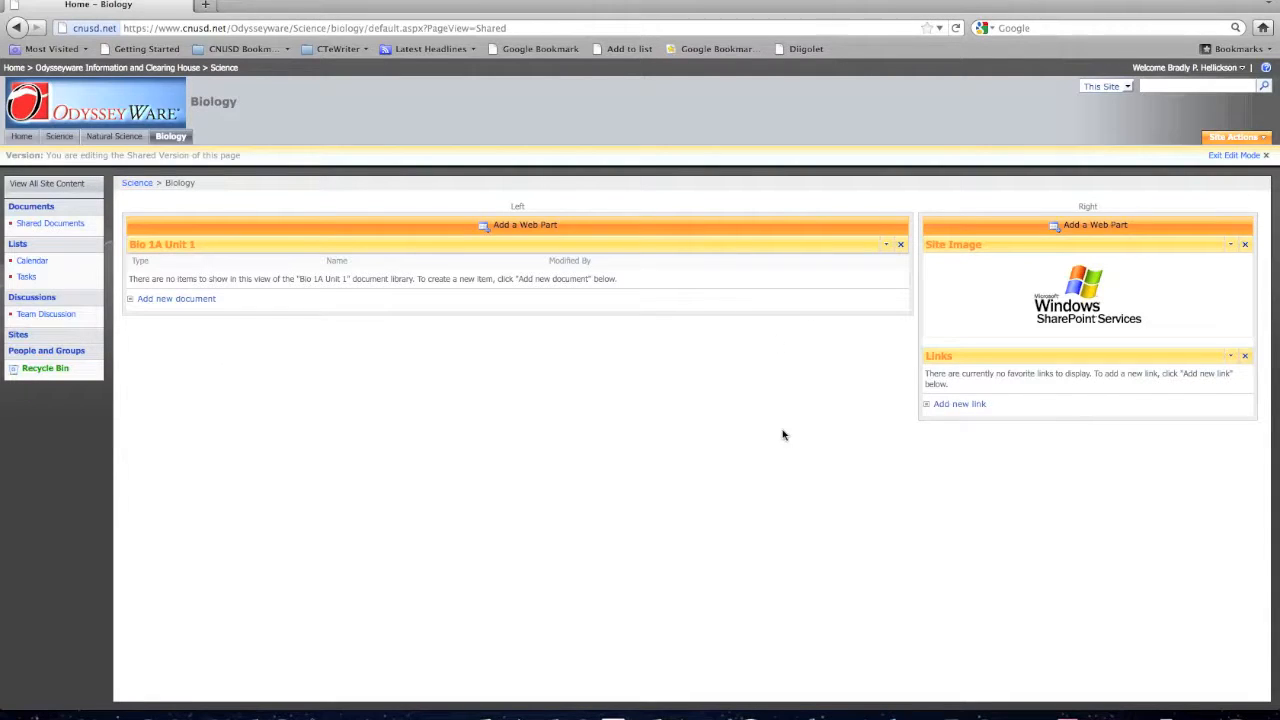
click(1242, 157)
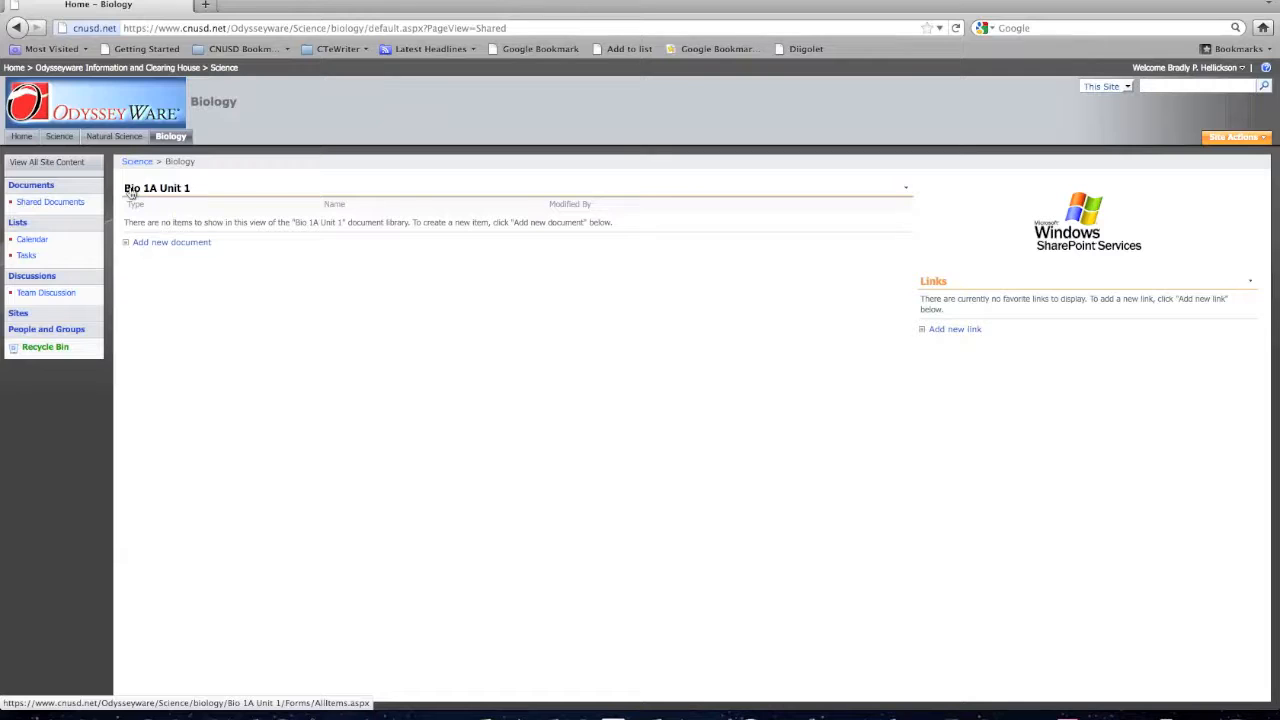
Step: Upload Server Error.docx from the Desktop to the Bio 1A Unit 1 library
click(170, 190)
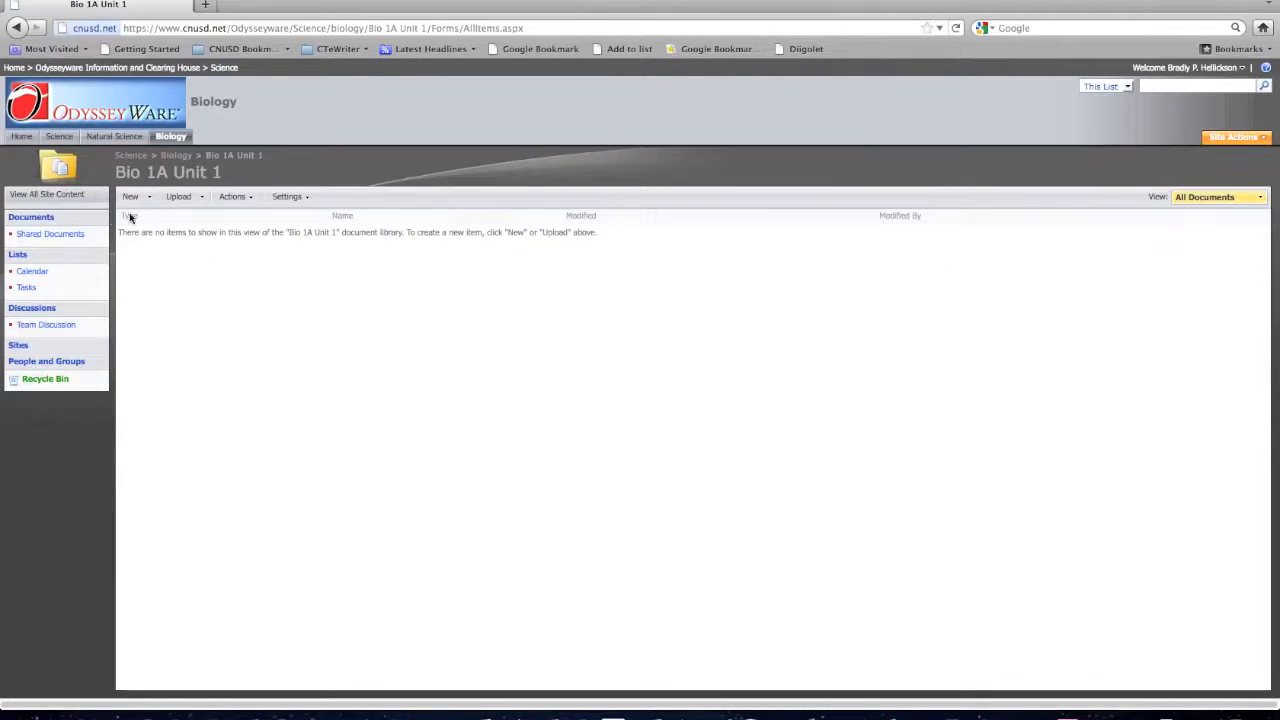
click(201, 200)
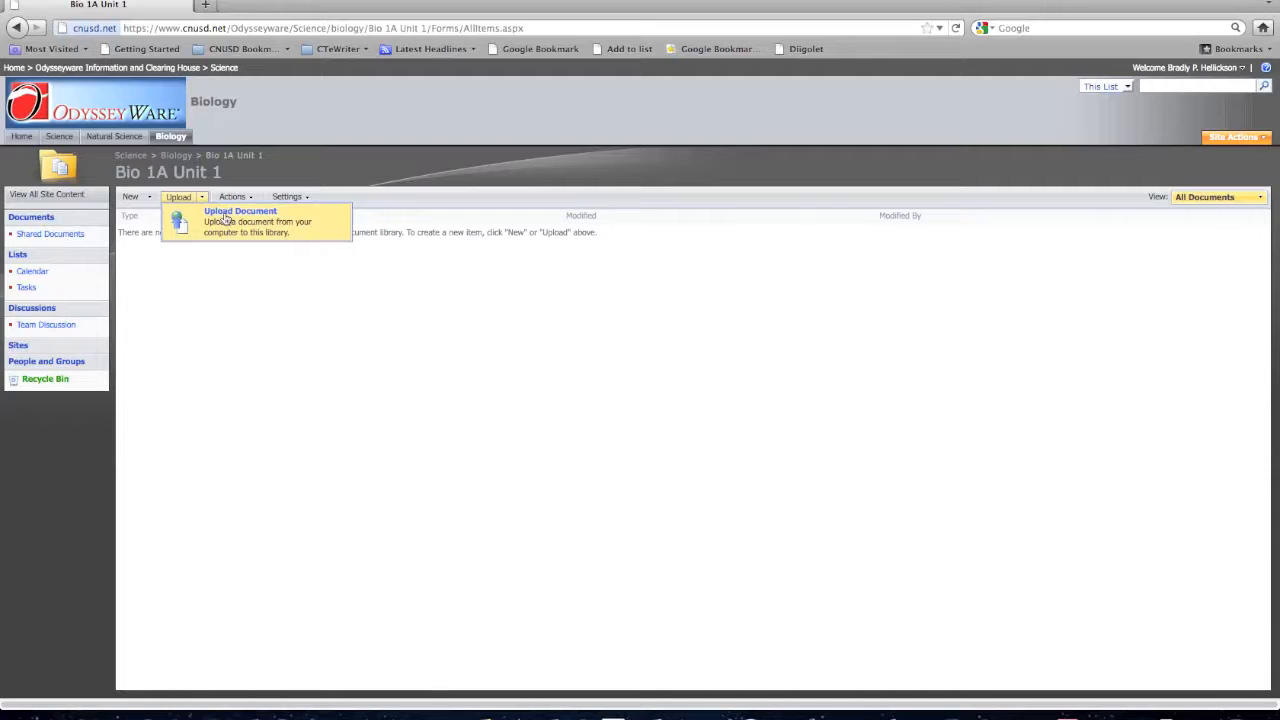
click(226, 218)
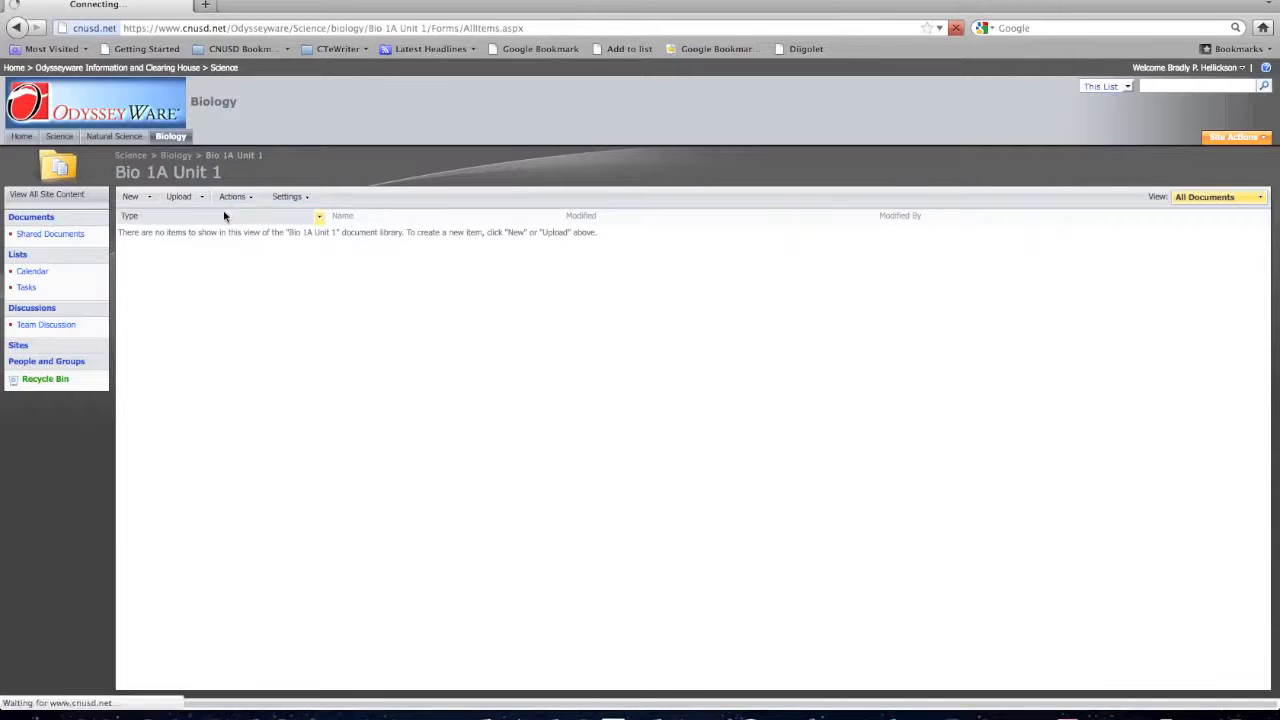
click(1215, 235)
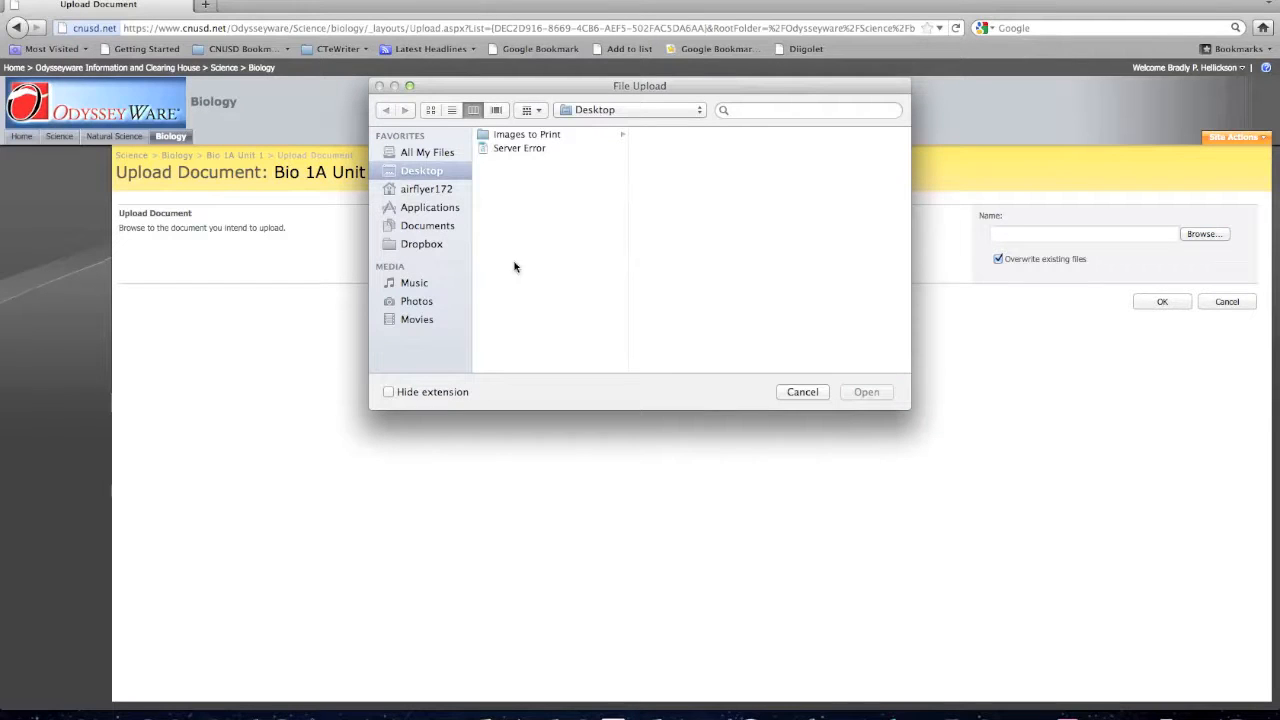
click(520, 148)
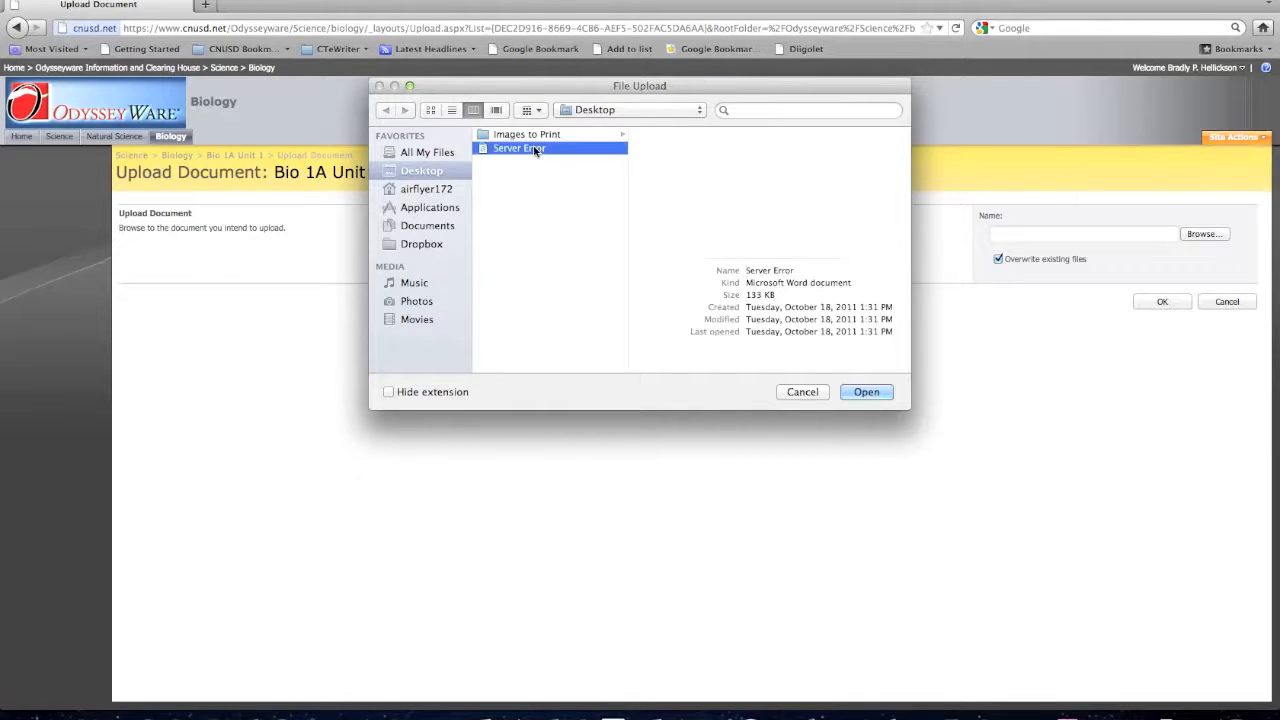
click(866, 392)
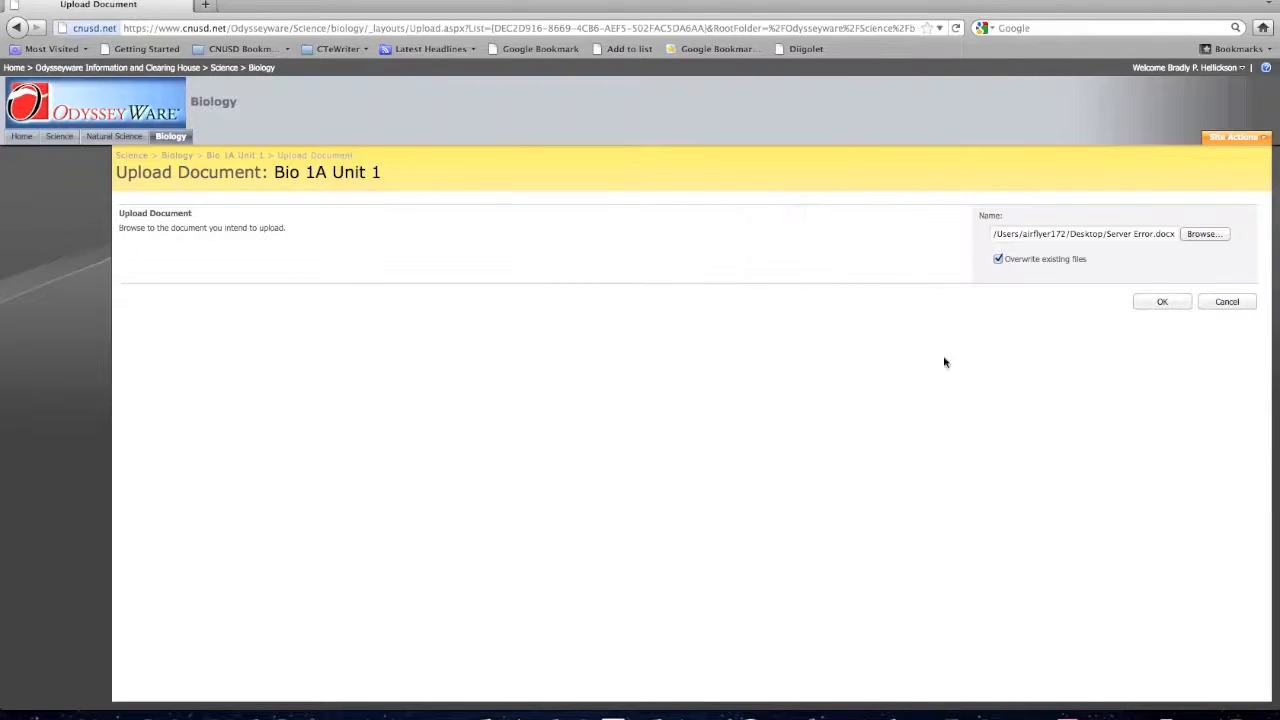
click(1163, 302)
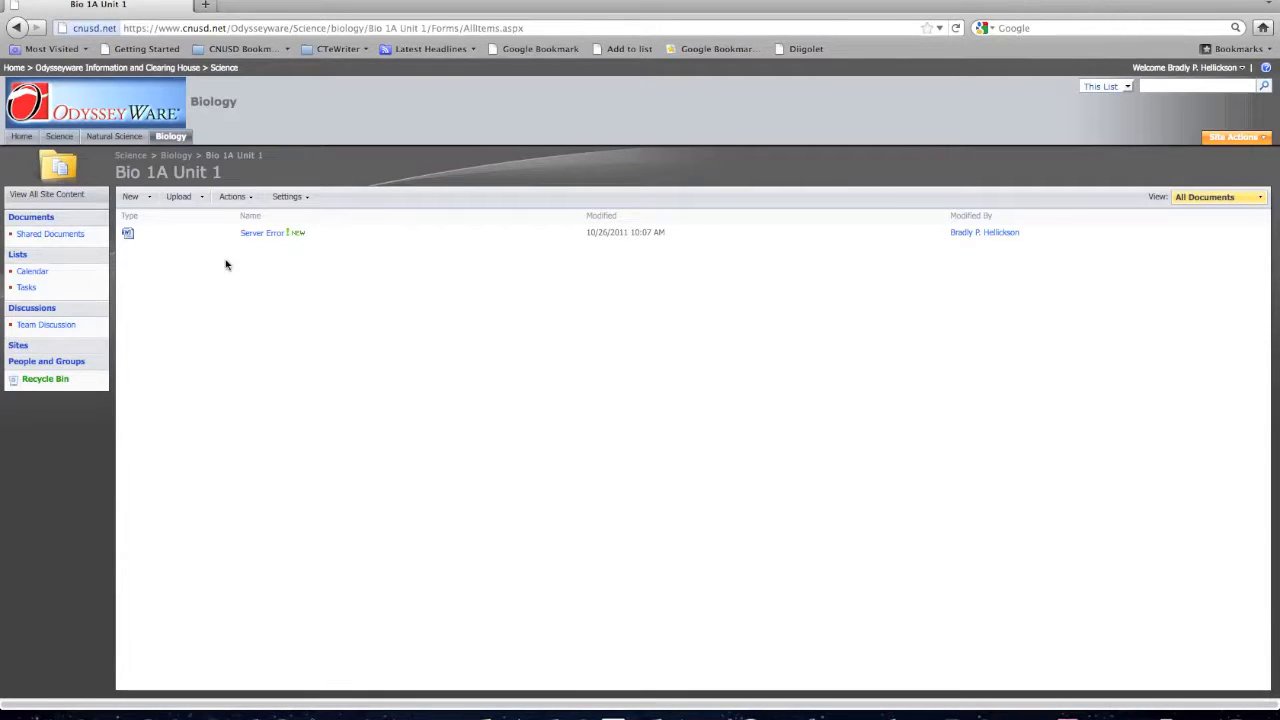
Step: Check the Biology home page, reopen the Bio 1A Unit 1 library and delete the Server Error document
click(176, 140)
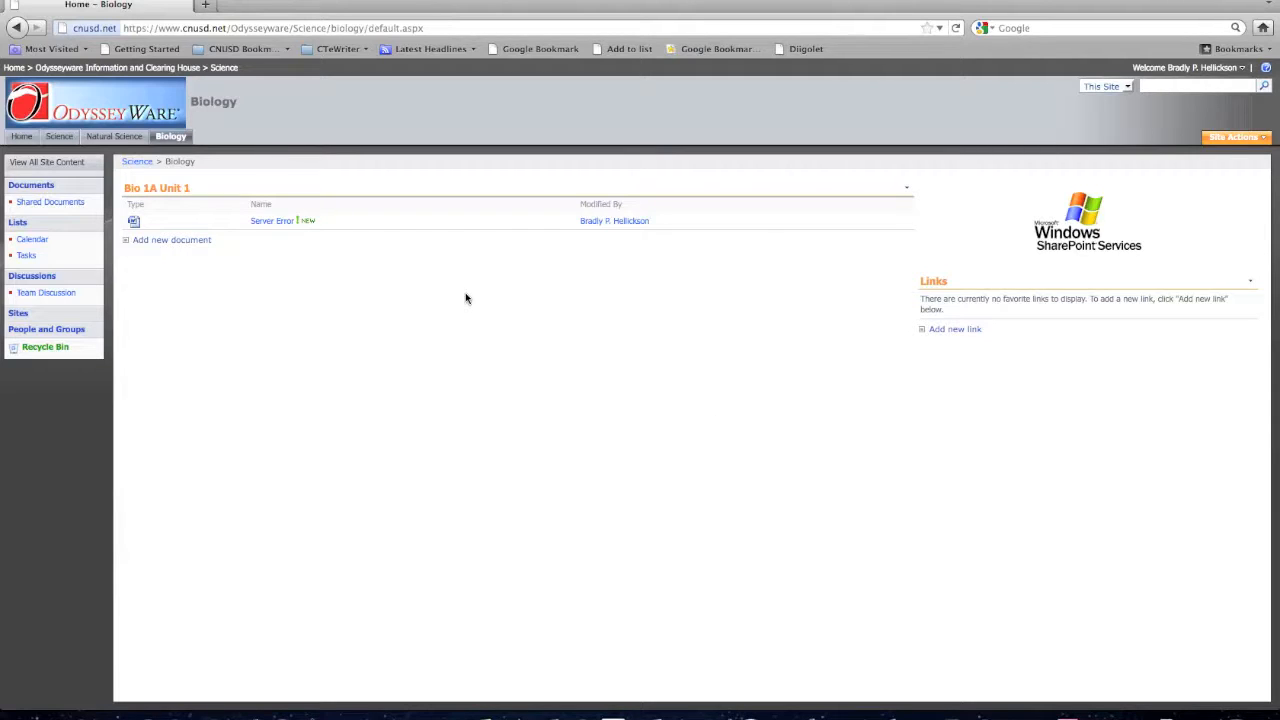
click(173, 189)
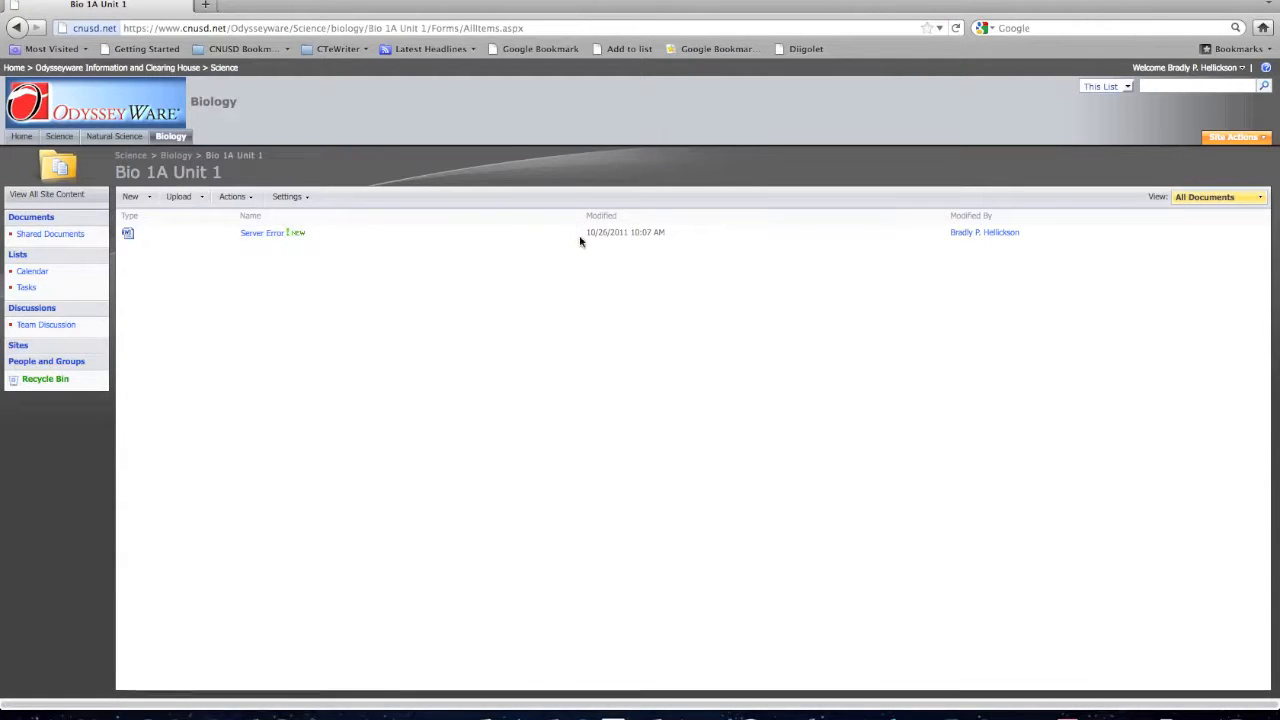
click(574, 236)
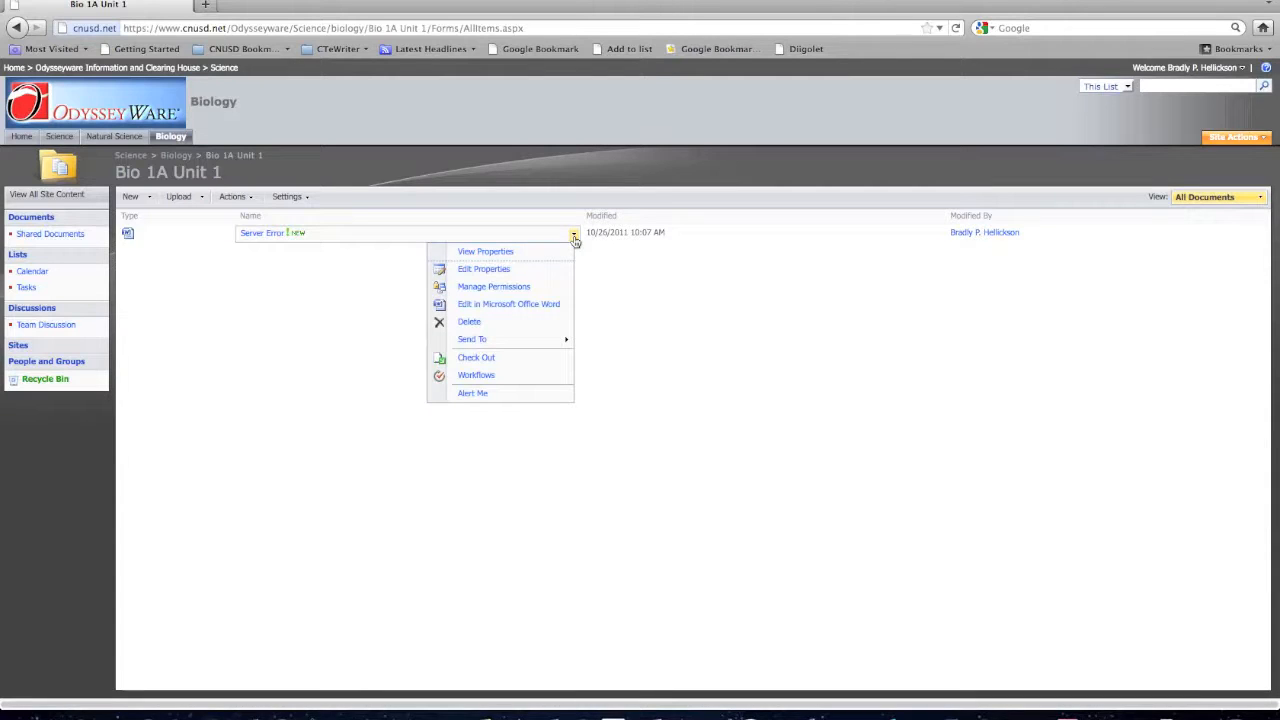
click(486, 322)
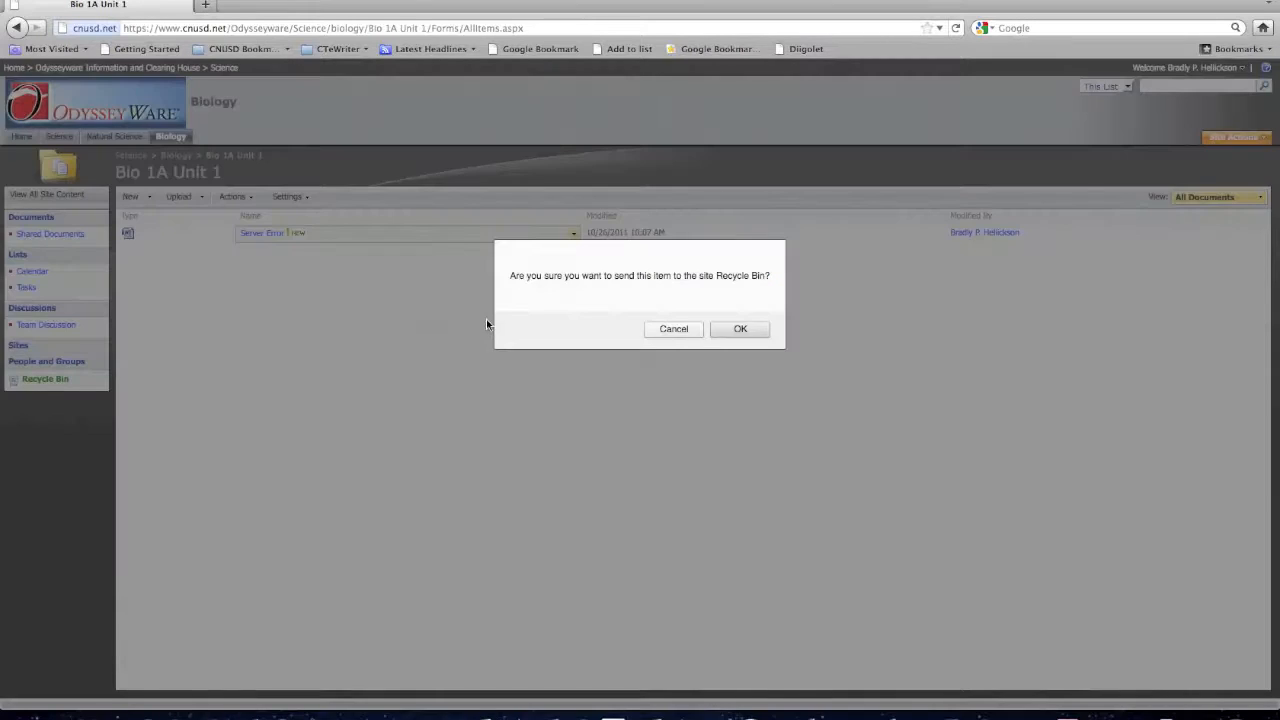
click(752, 329)
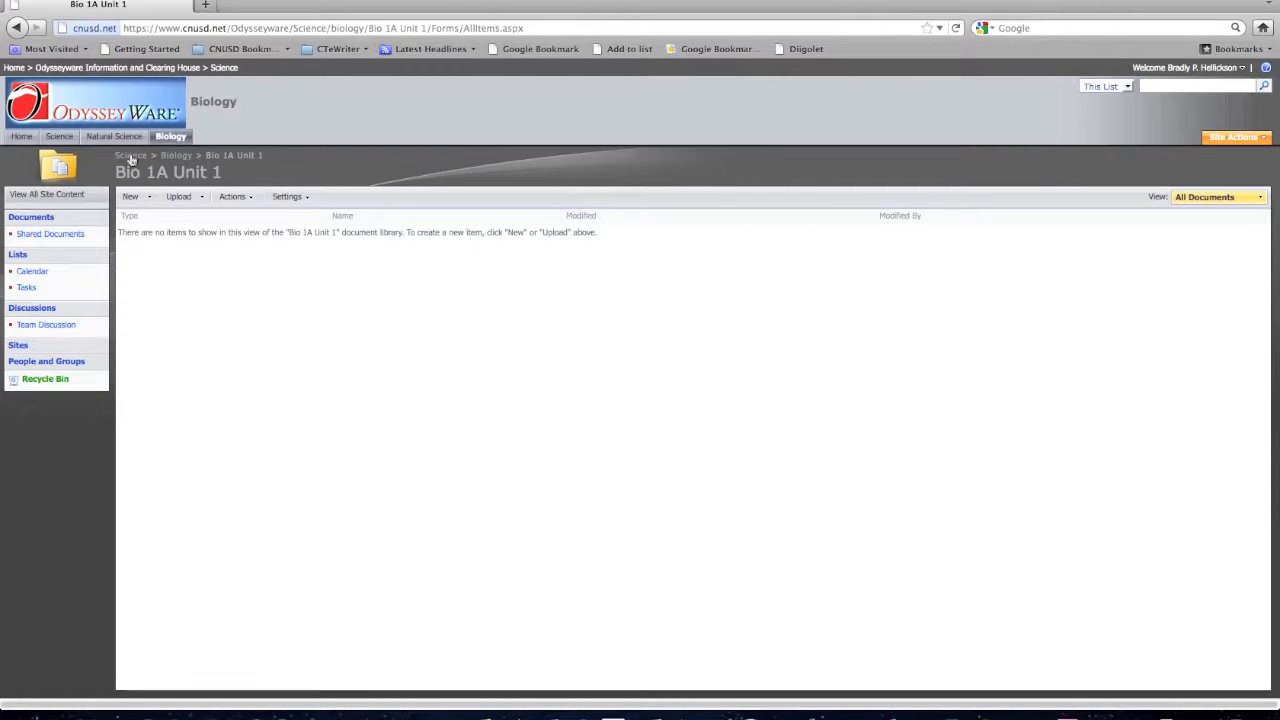
Step: Examine the Bio 1A Unit 1 web part's toolbar type, Appearance and Advanced settings on the Biology home page, leaving edit mode when done
click(172, 136)
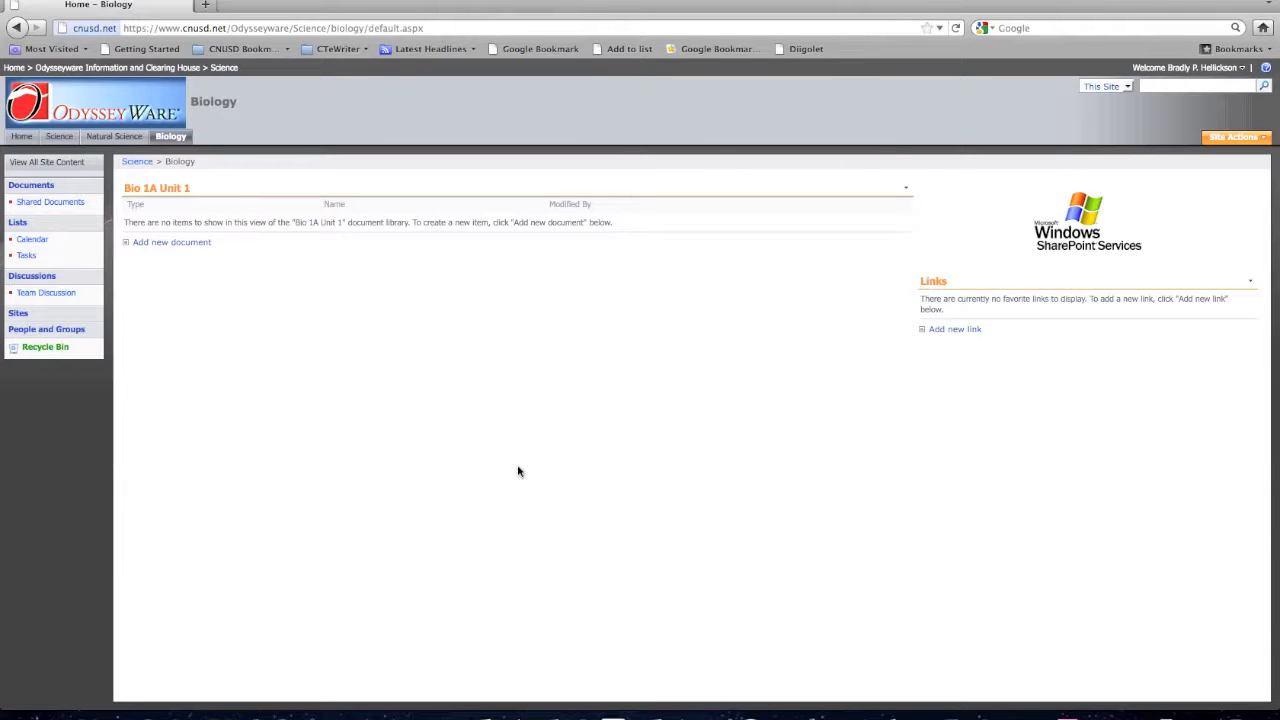
click(906, 189)
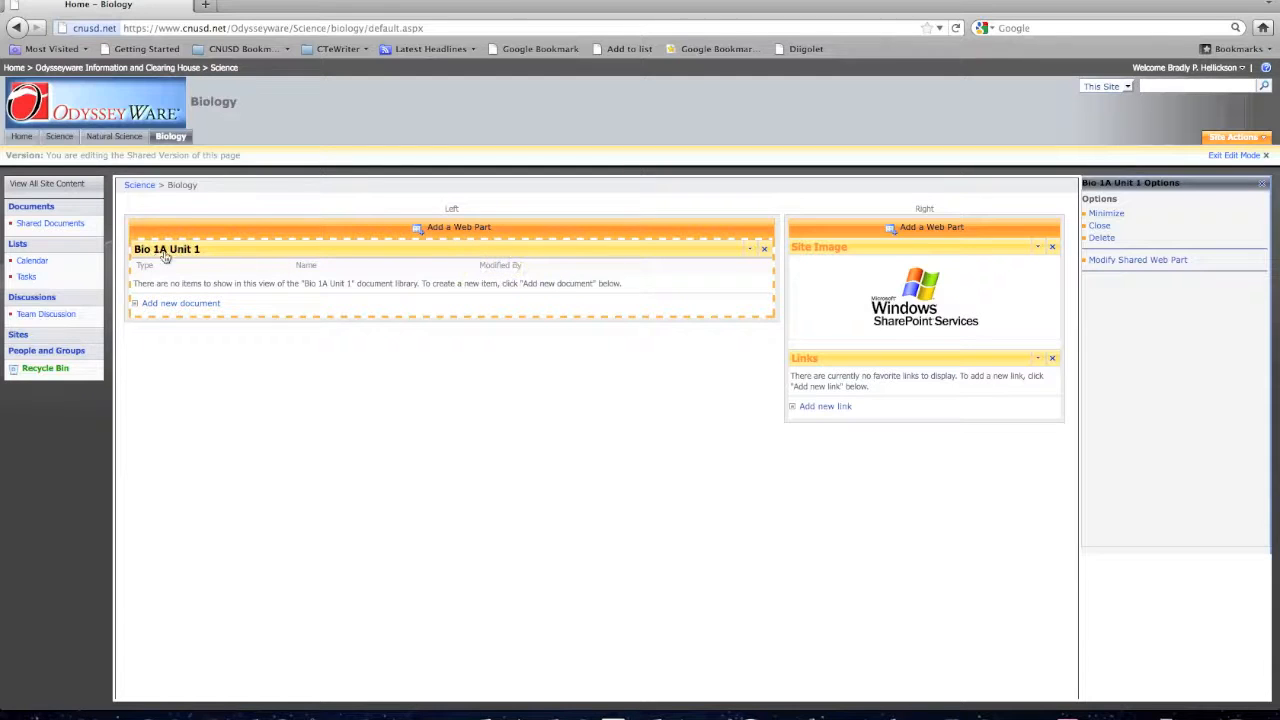
click(1106, 261)
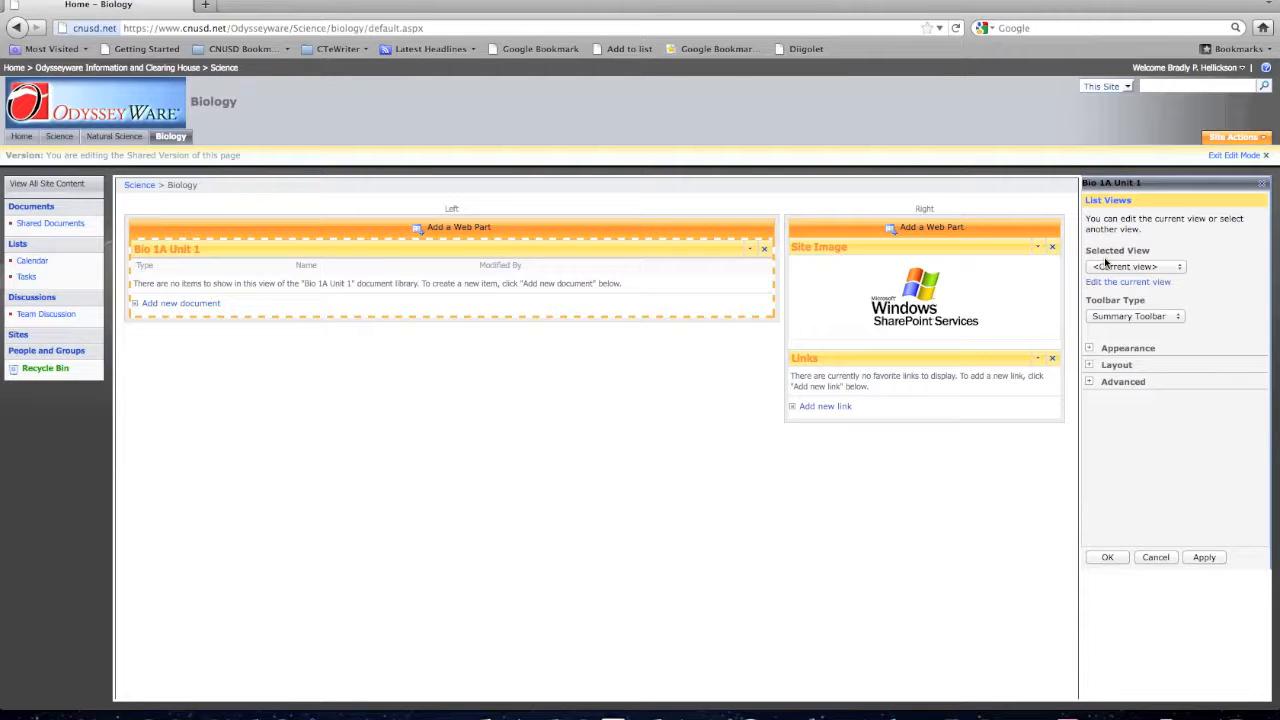
click(1178, 318)
click(1180, 333)
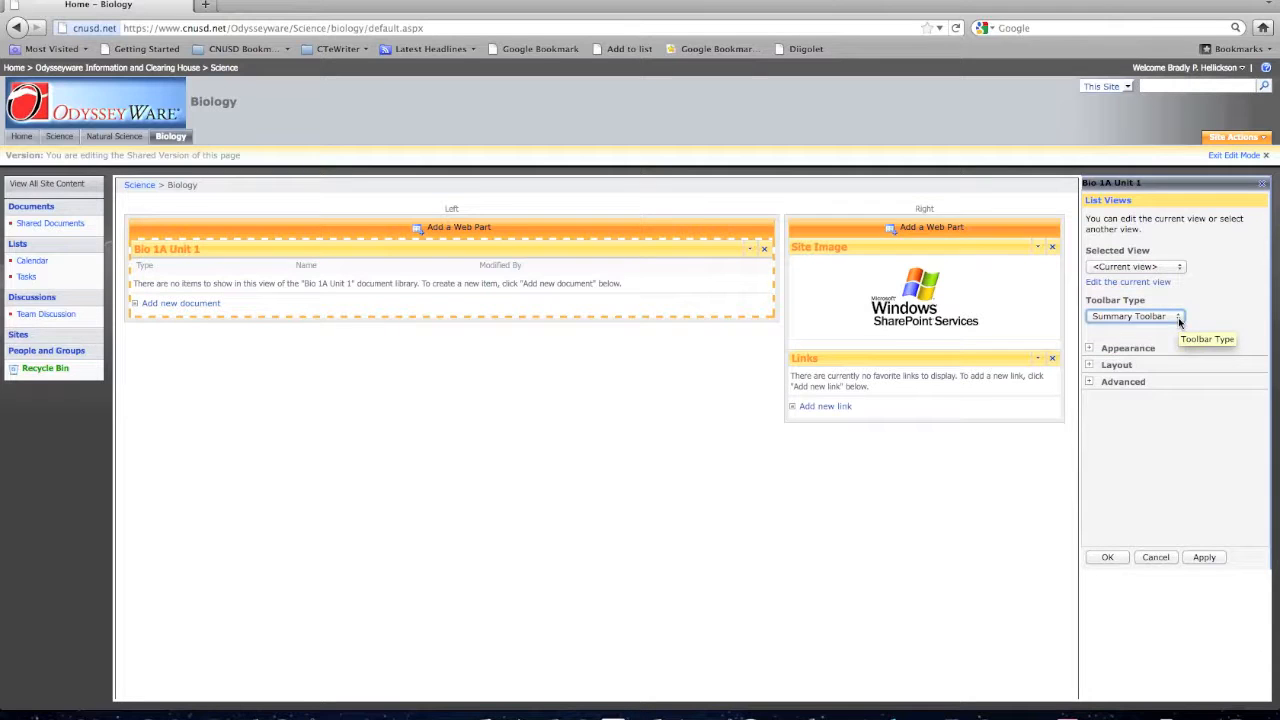
click(1090, 349)
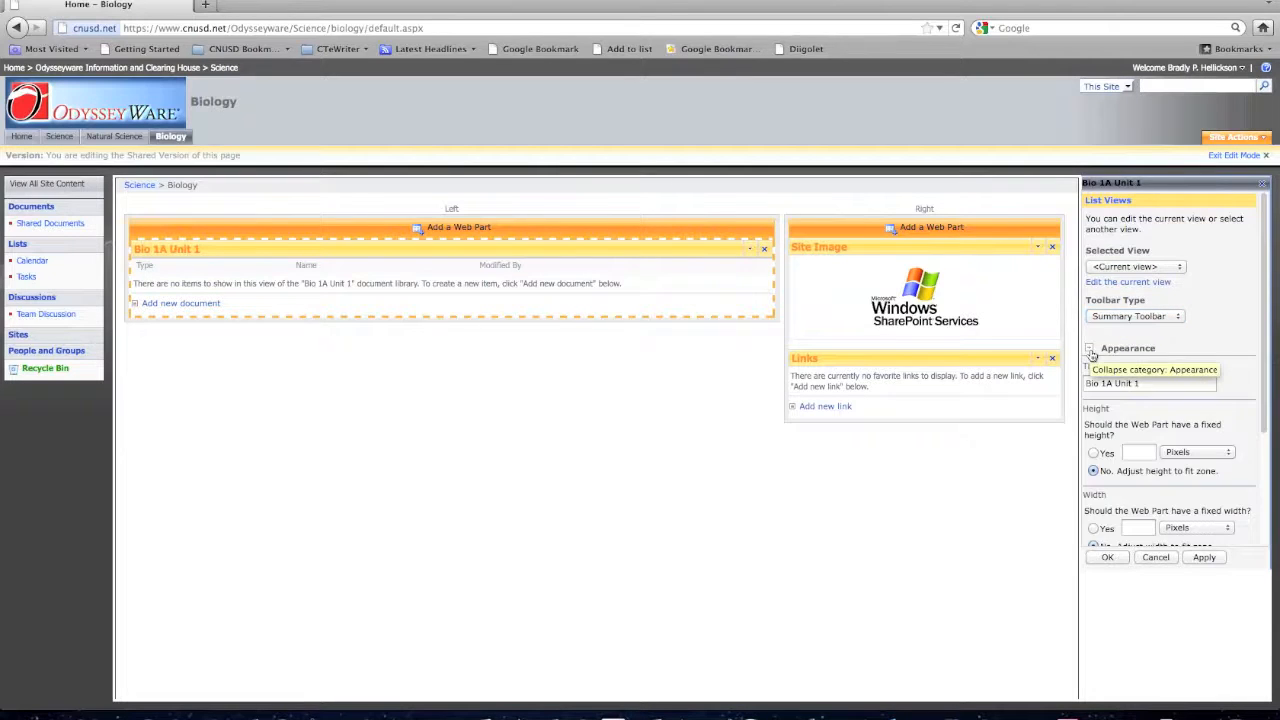
click(1090, 350)
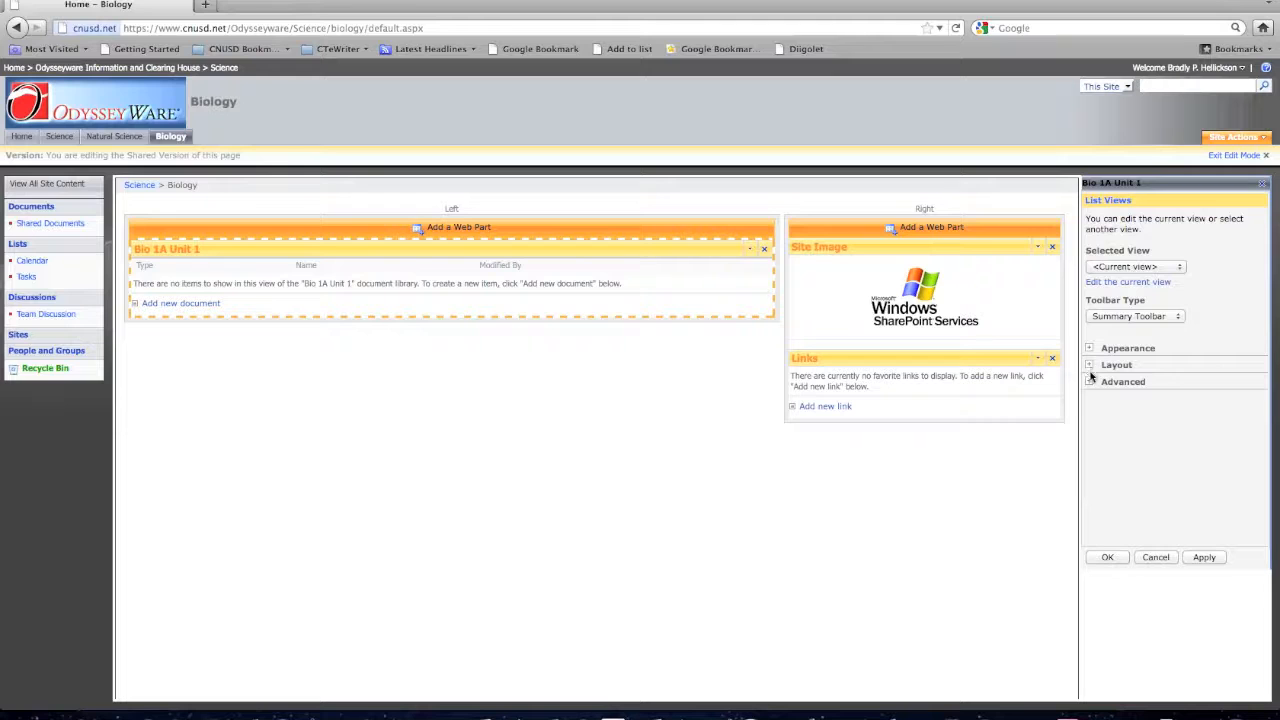
click(1090, 382)
scroll(1178, 446, down, 3)
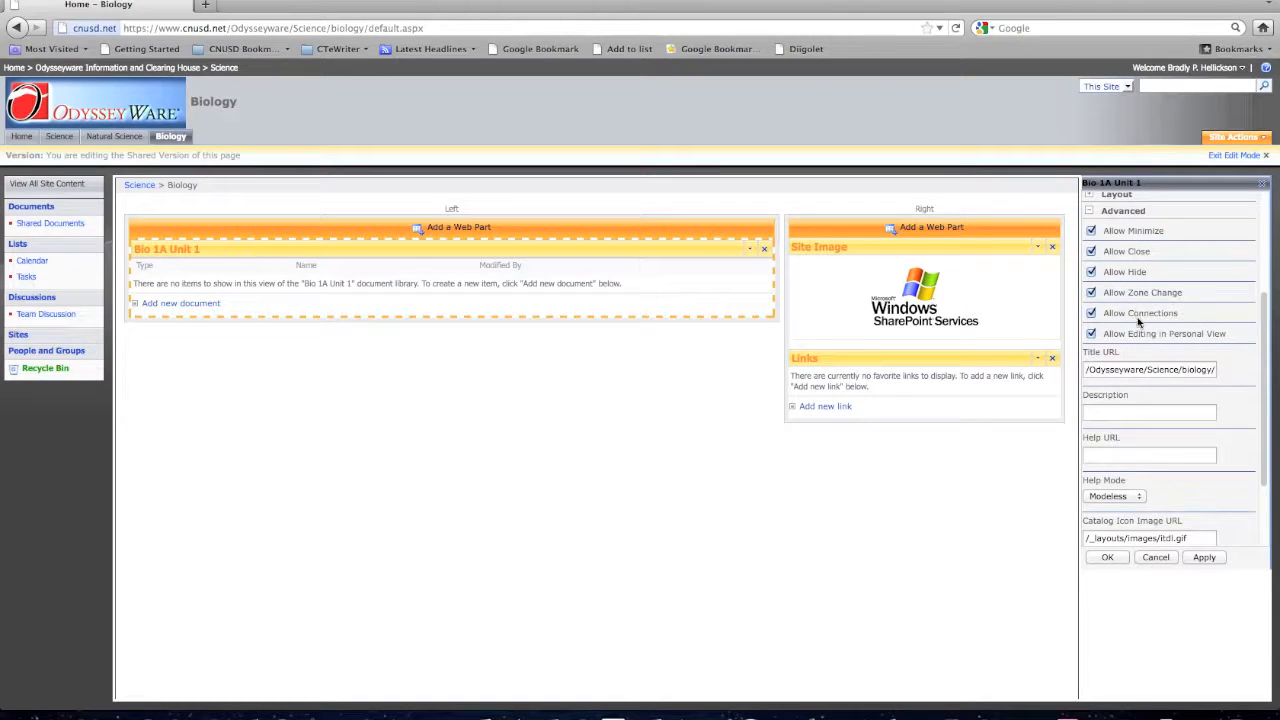
scroll(1164, 272, up, 3)
scroll(1164, 272, up, 1)
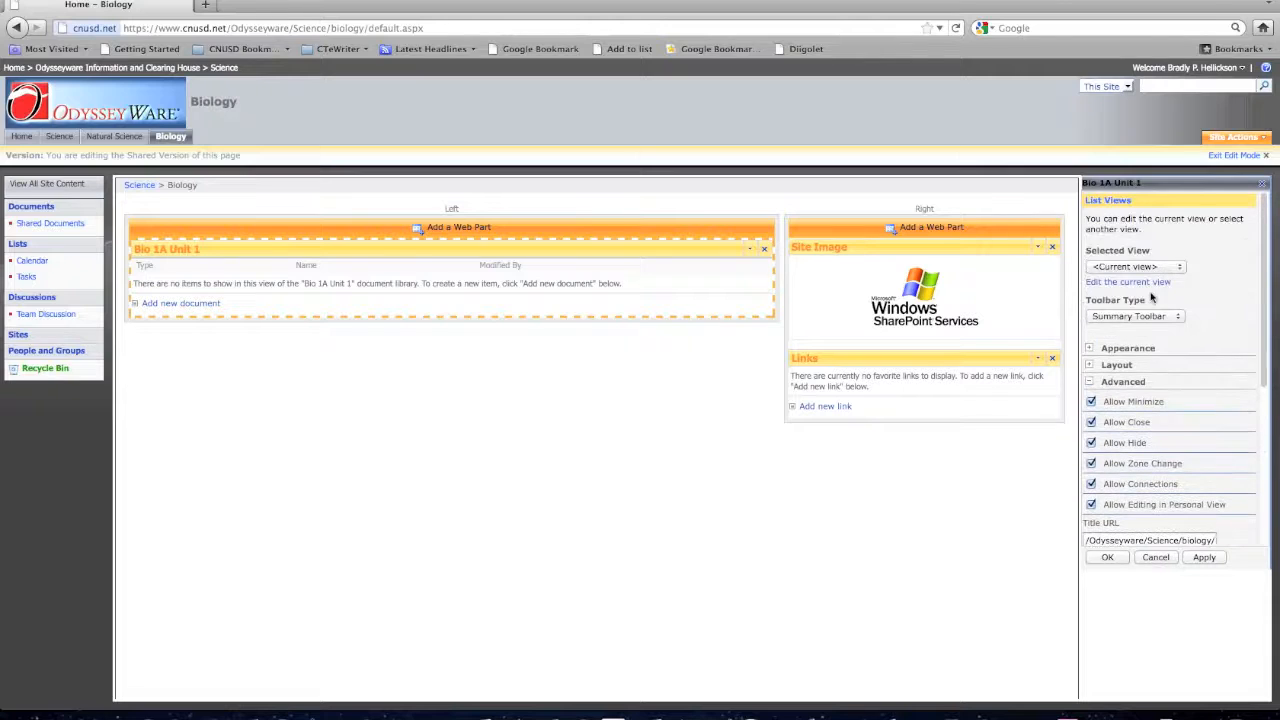
click(1090, 383)
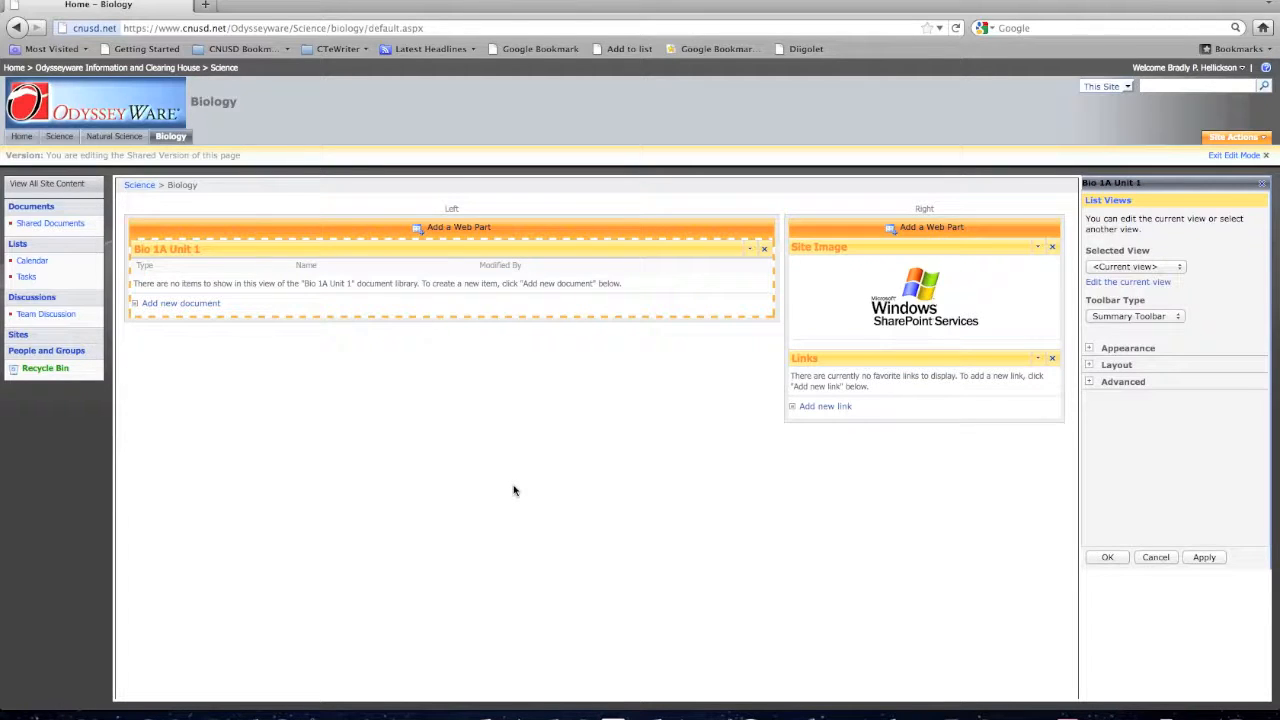
click(1248, 158)
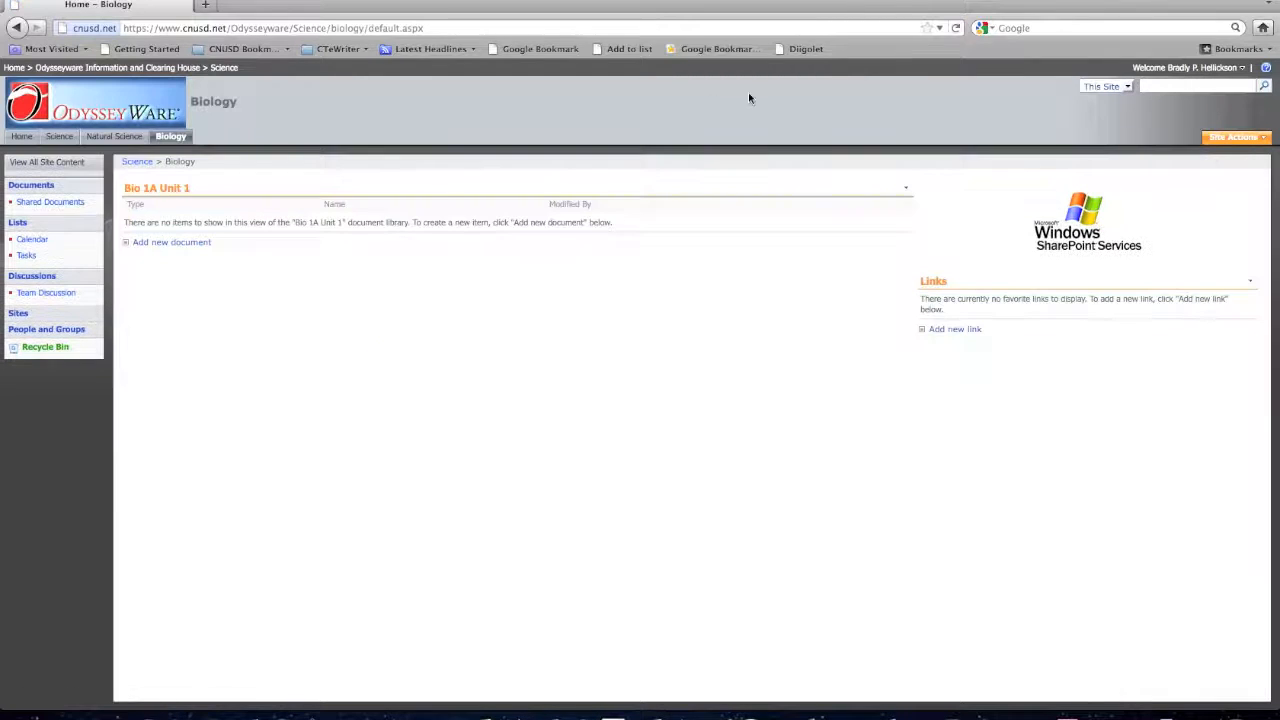